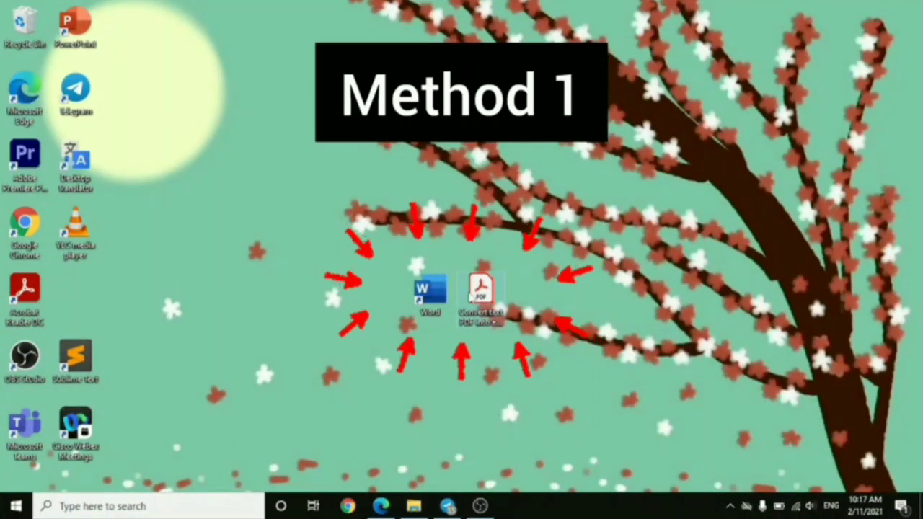
Drag the desktop PDF onto Word, convert it to editable text, and retype the final word 'Document'
drag(481, 290, 427, 296)
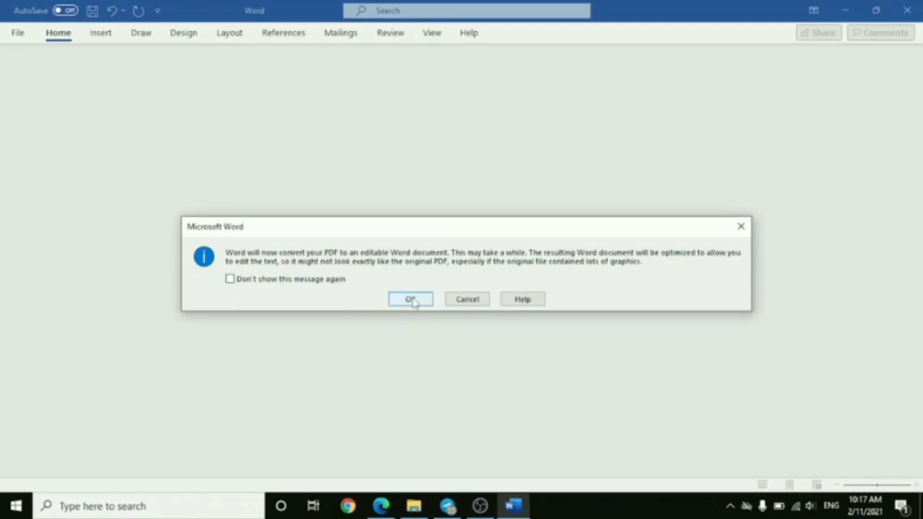
click(412, 303)
click(452, 191)
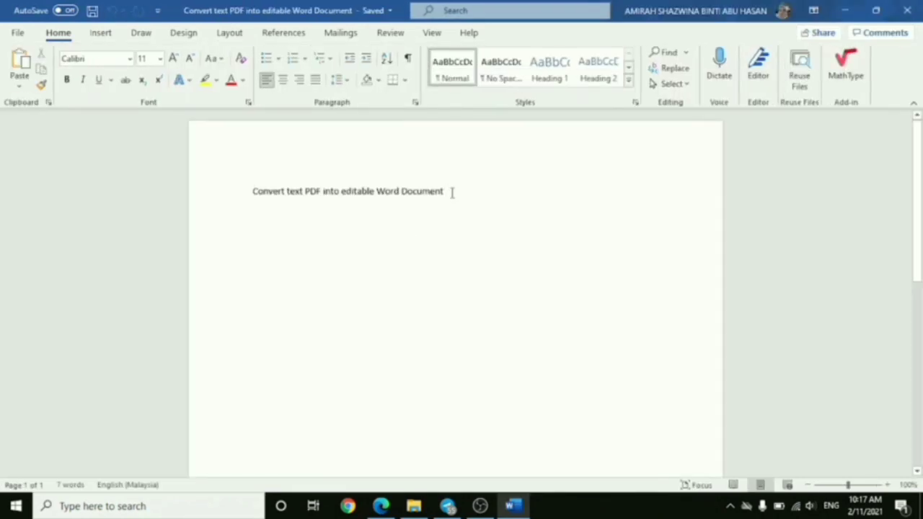
key(BackSpace)
key(BackSpace)
key(BackSpace)
key(BackSpace)
text(Do)
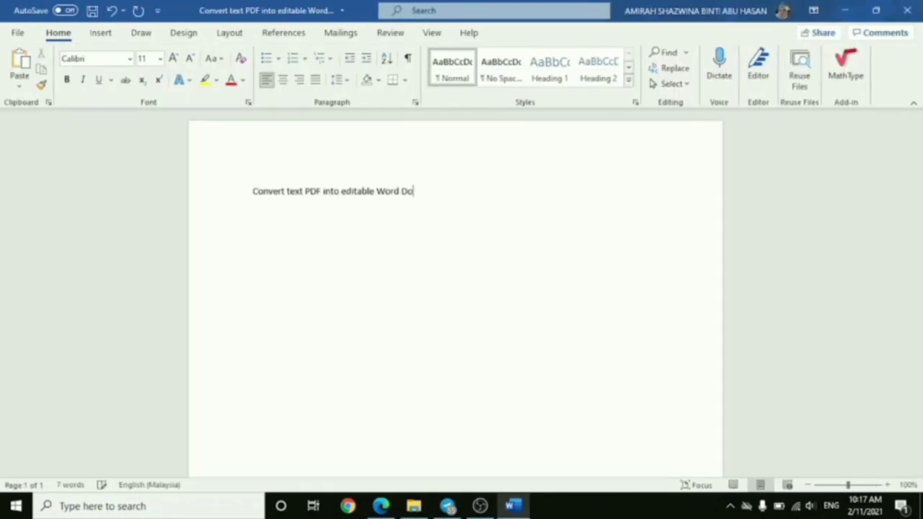
text(cumen)
key(BackSpace)
key(BackSpace)
key(BackSpace)
text(ment)
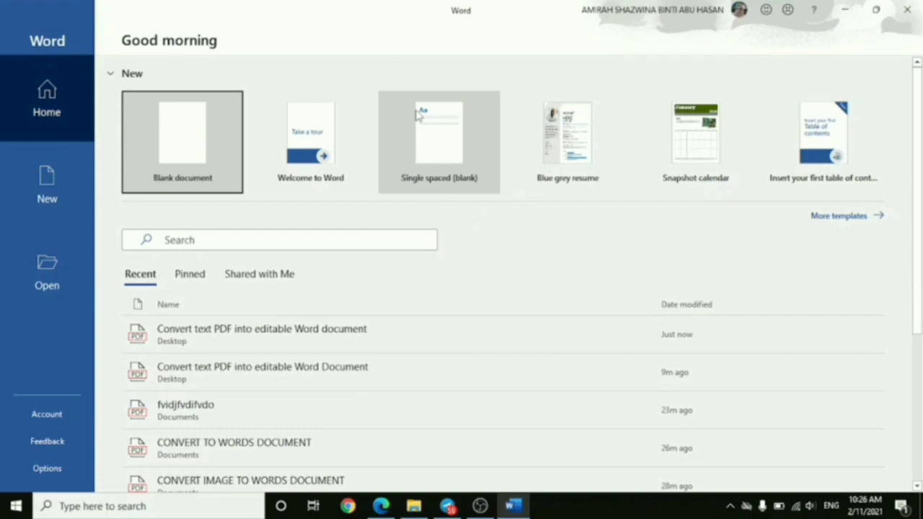
Snap Word beside the Desktop folder, open and convert the PDF, then retype 'Document'
key(super+Right)
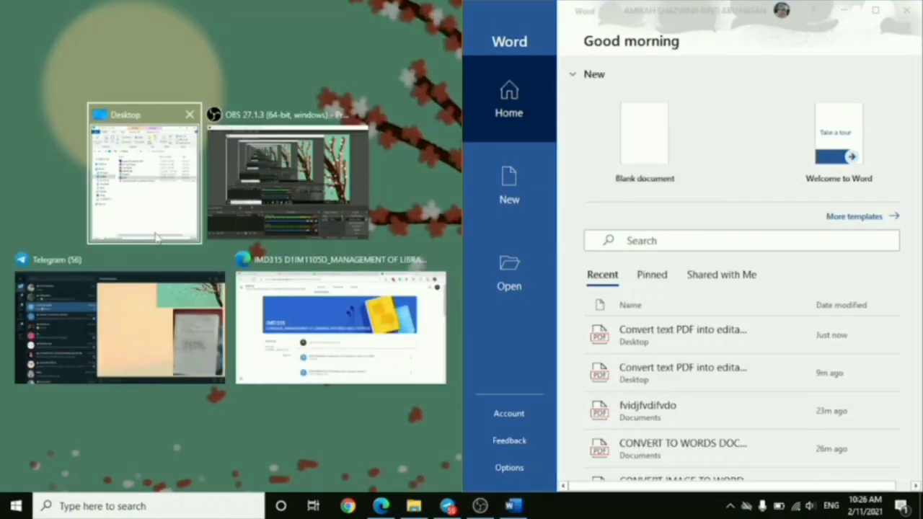
click(156, 238)
double_click(264, 242)
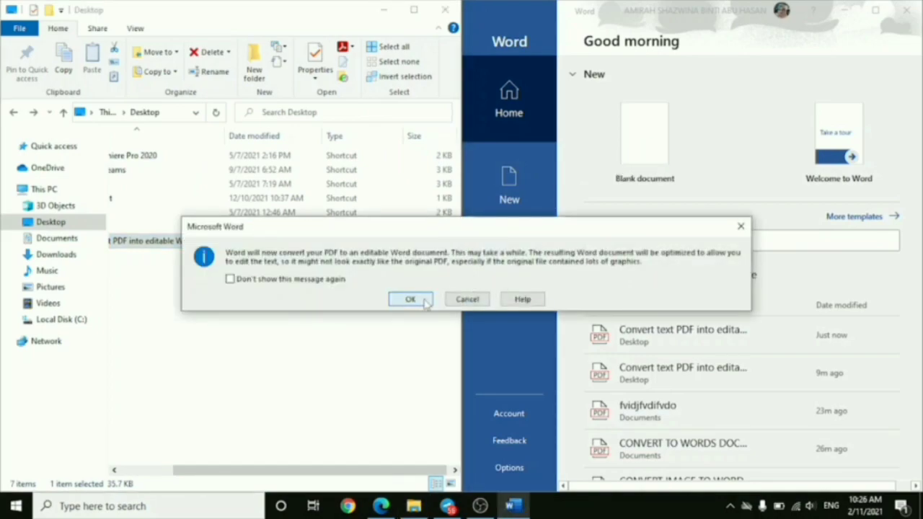
click(409, 299)
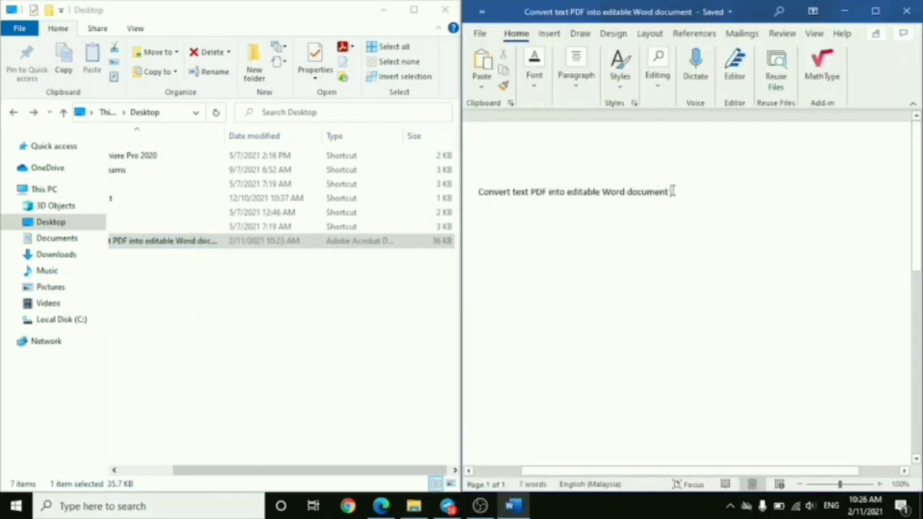
key(BackSpace)
key(BackSpace)
key(BackSpace)
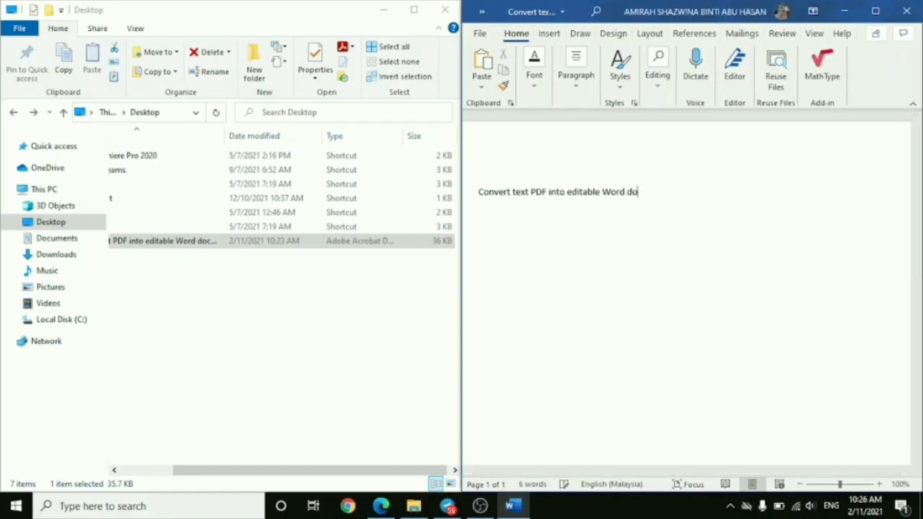
text(cumen)
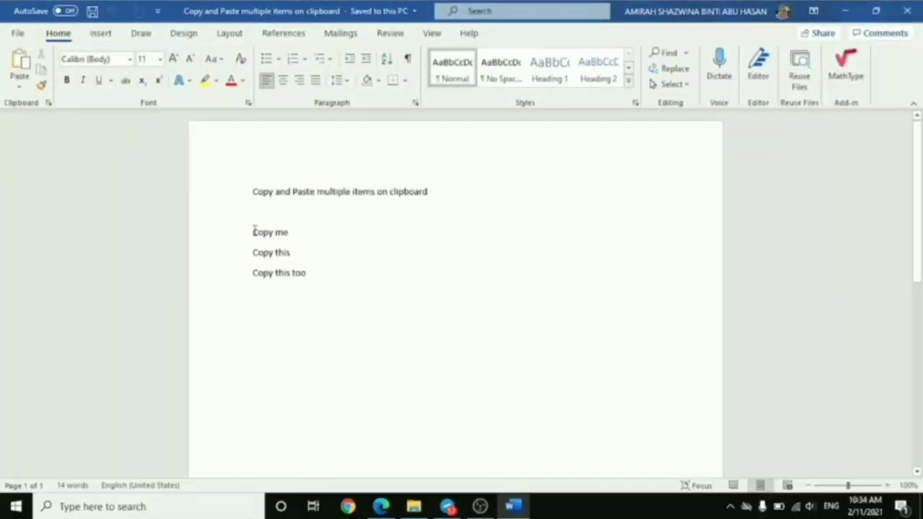
Copy the lines 'Copy me', 'Copy this' and 'Copy this too' to the clipboard one by one
drag(254, 230, 291, 233)
key(ctrl+c)
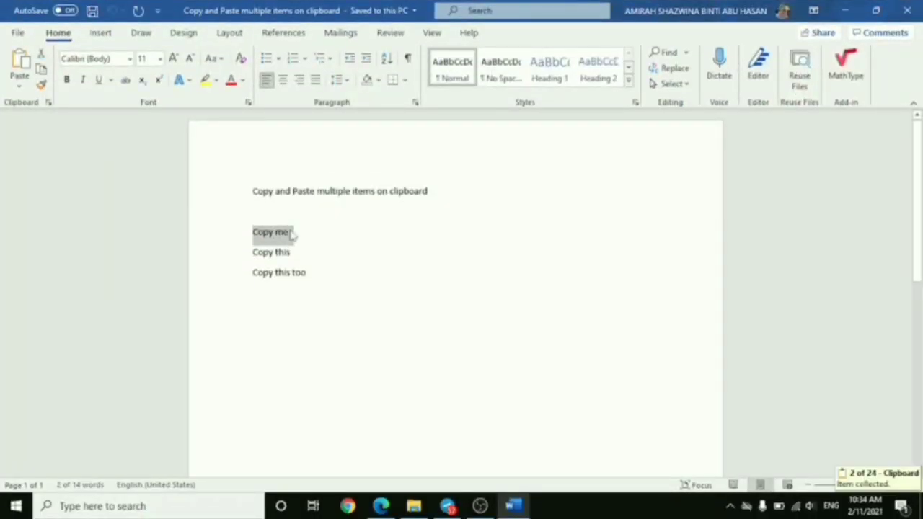
drag(248, 255, 305, 261)
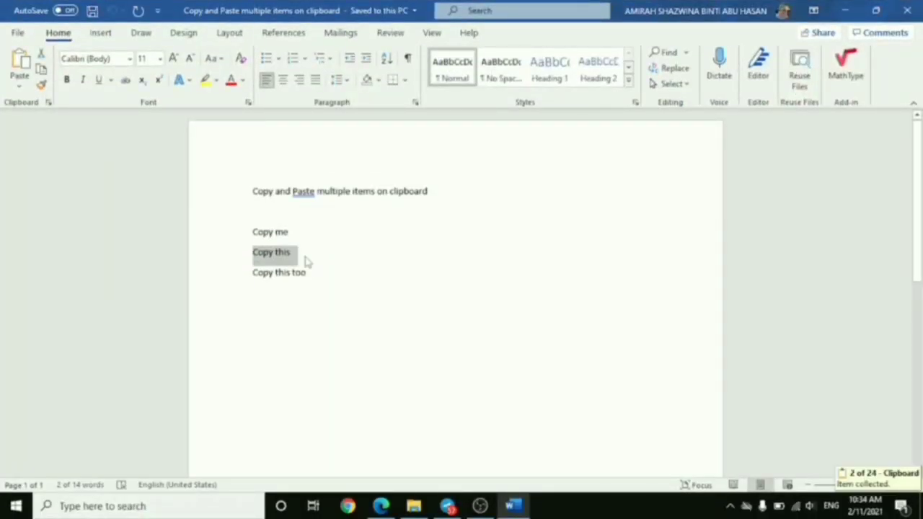
key(ctrl+c)
drag(248, 278, 310, 280)
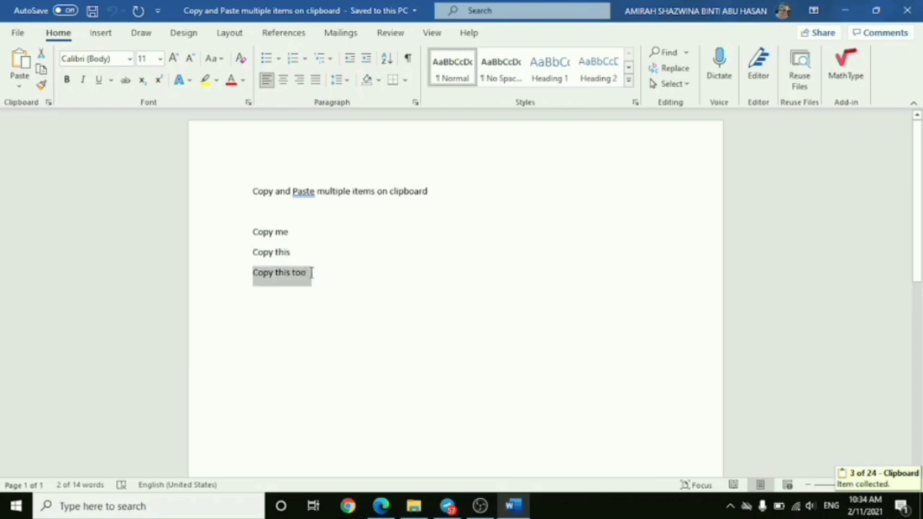
key(ctrl+c)
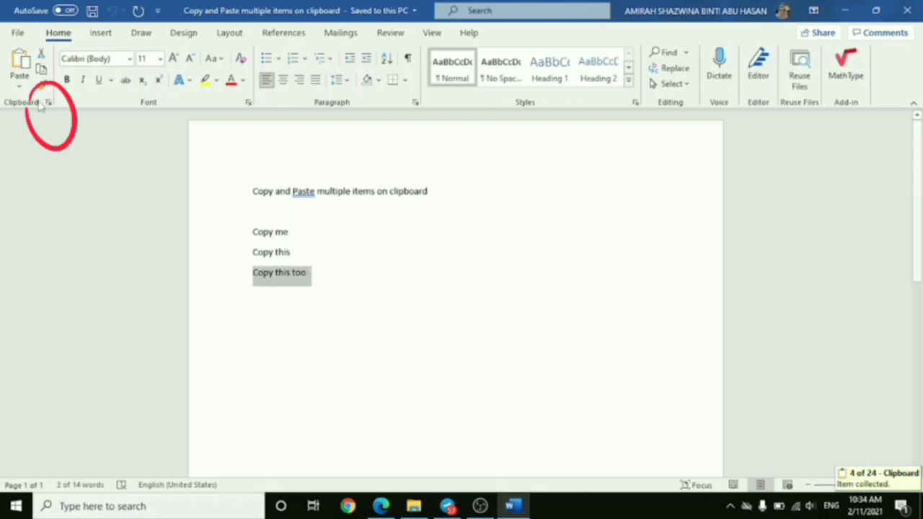
From the Clipboard pane, paste Copy me, Copy this too and Copy this on a new line below
click(48, 101)
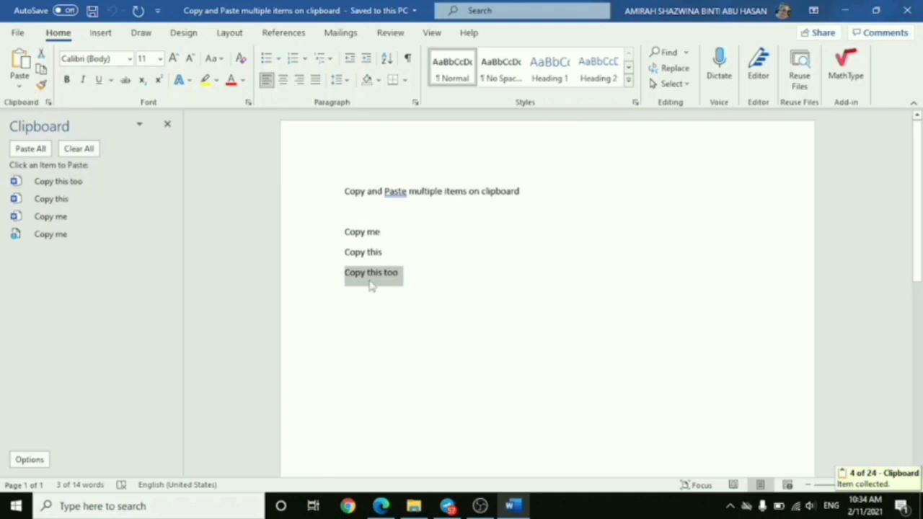
click(418, 276)
key(Return)
key(Return)
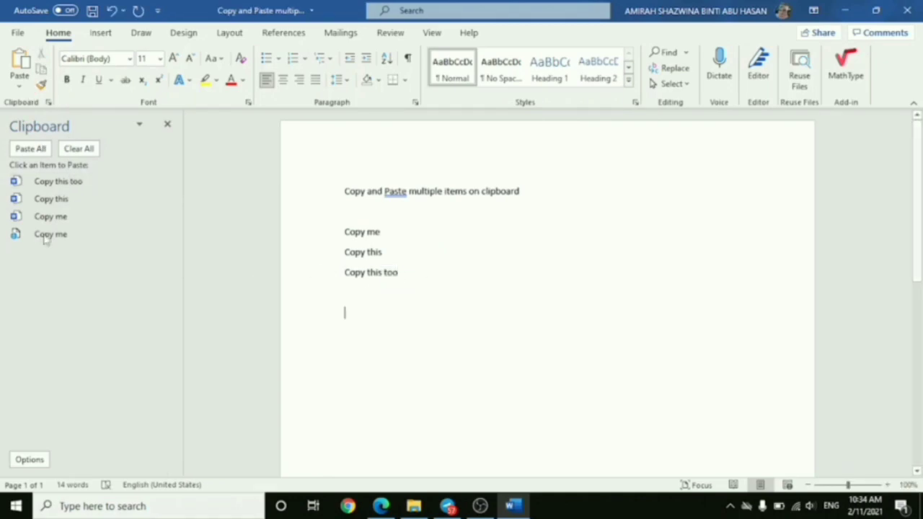
click(60, 218)
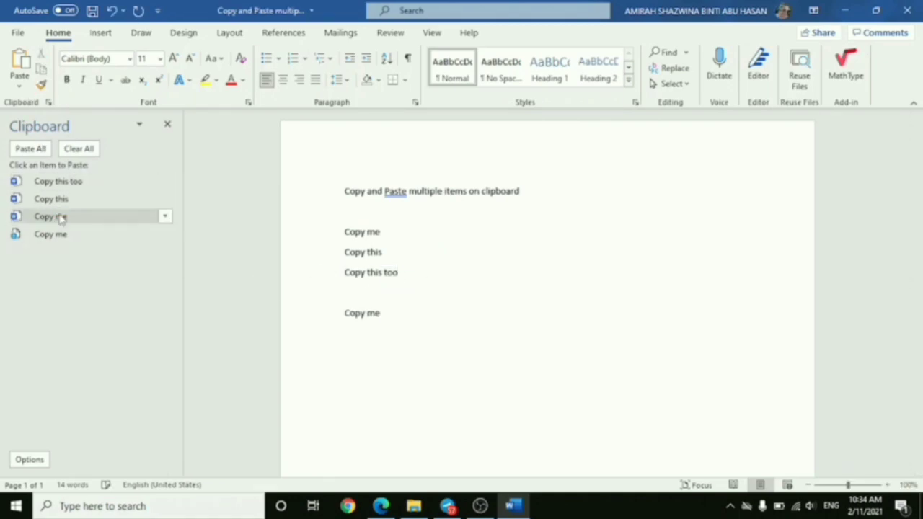
click(58, 183)
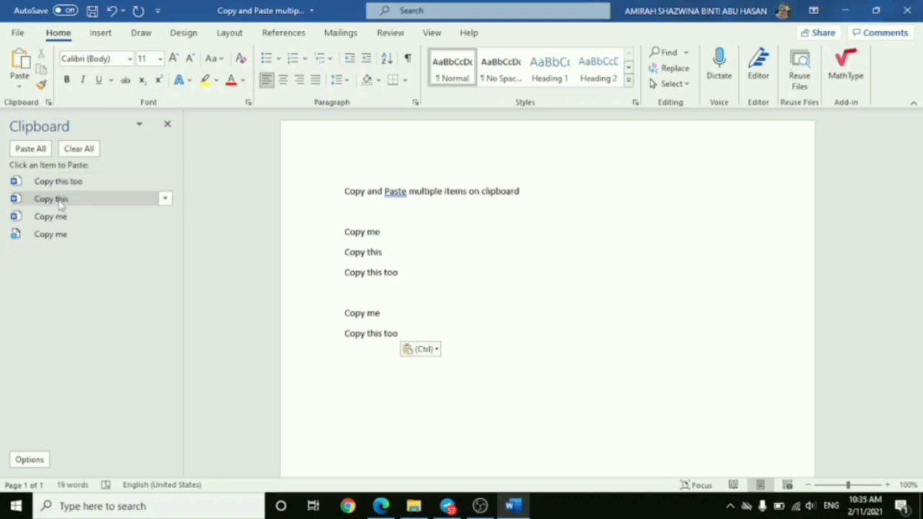
click(60, 202)
Paste all clipboard items, then add the centred caption 'Figure 1: Plum Blossom' under the painting
click(30, 148)
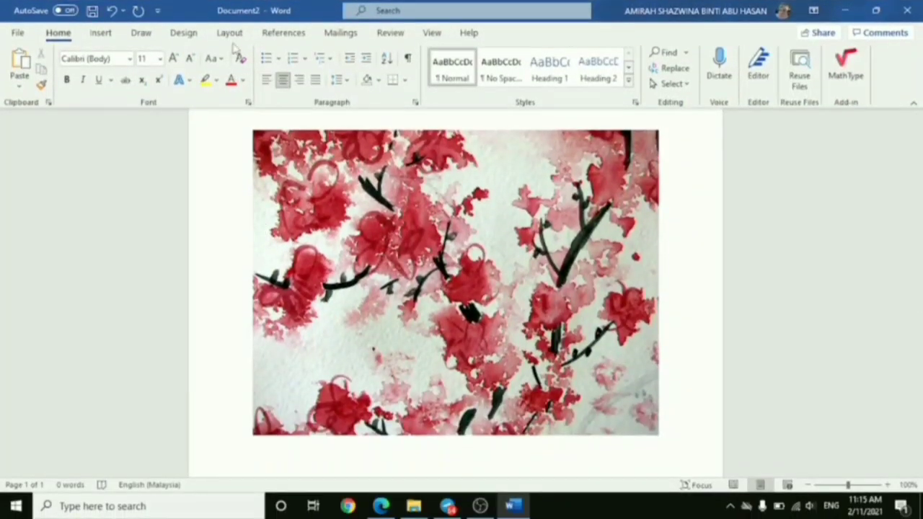
click(283, 33)
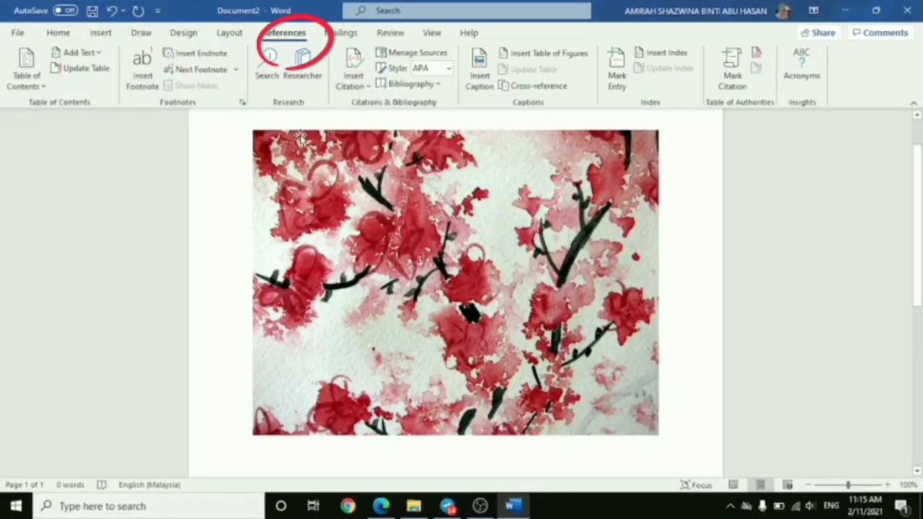
click(479, 72)
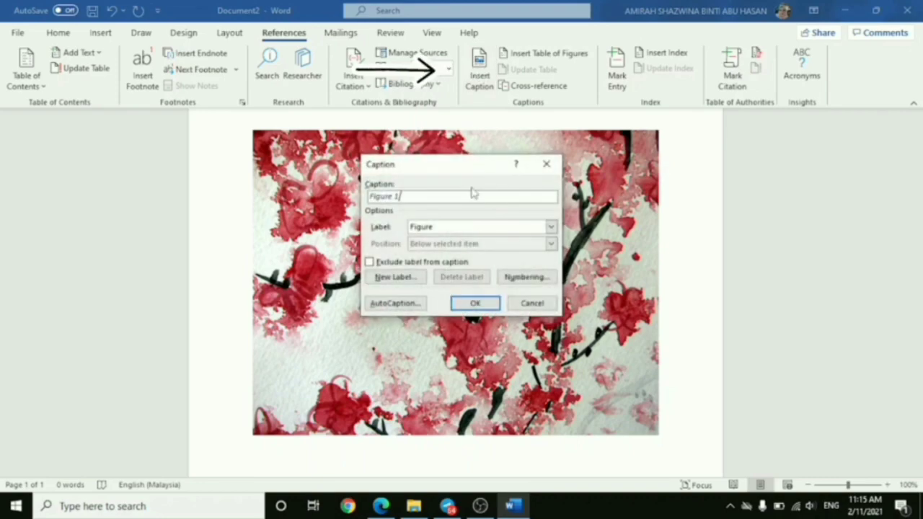
click(474, 303)
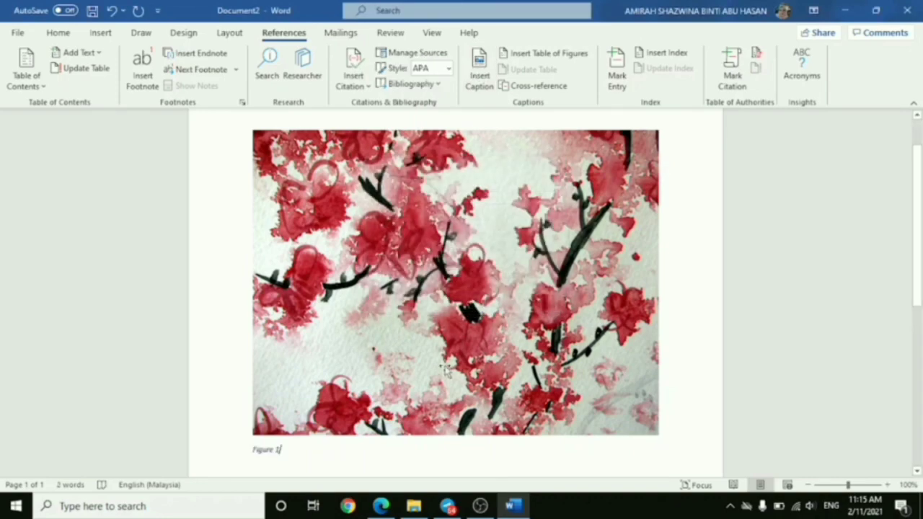
text(: )
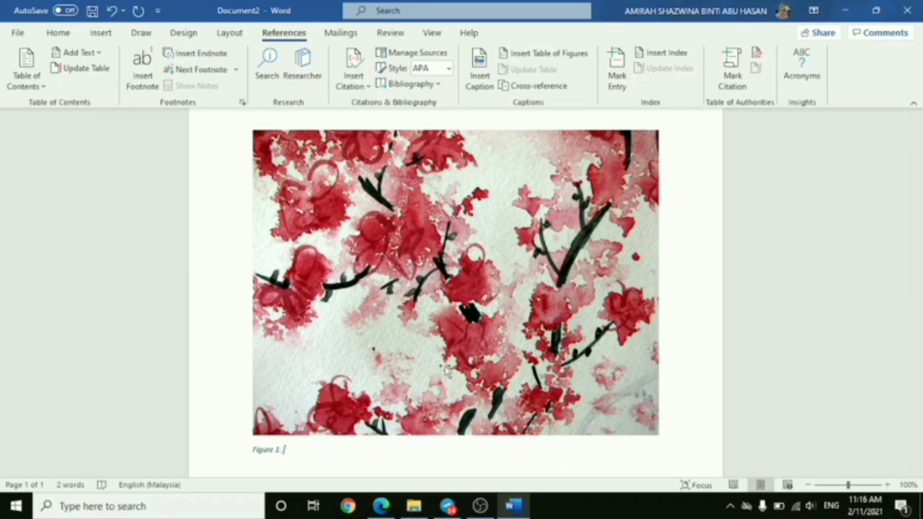
text(Plum Blossom)
key(ctrl+e)
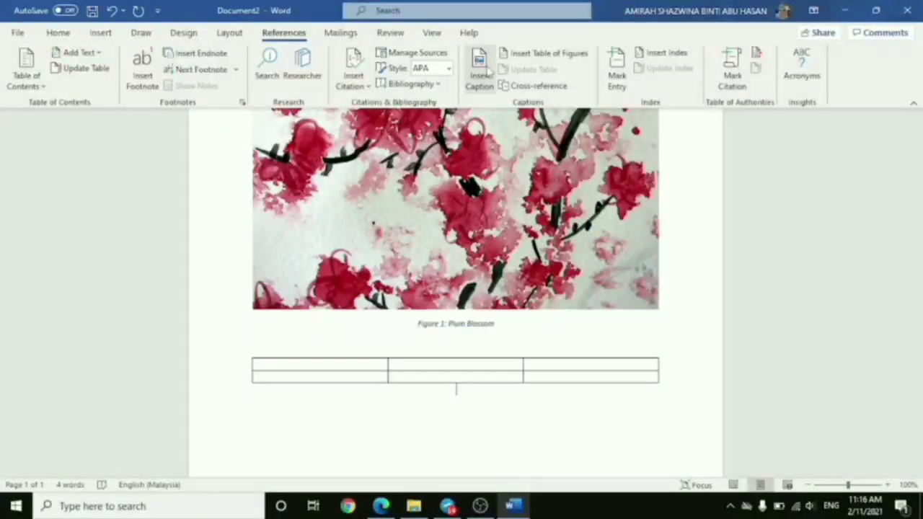
Insert a caption with the Table label reading 'Table 1: Example' and centre it
click(483, 72)
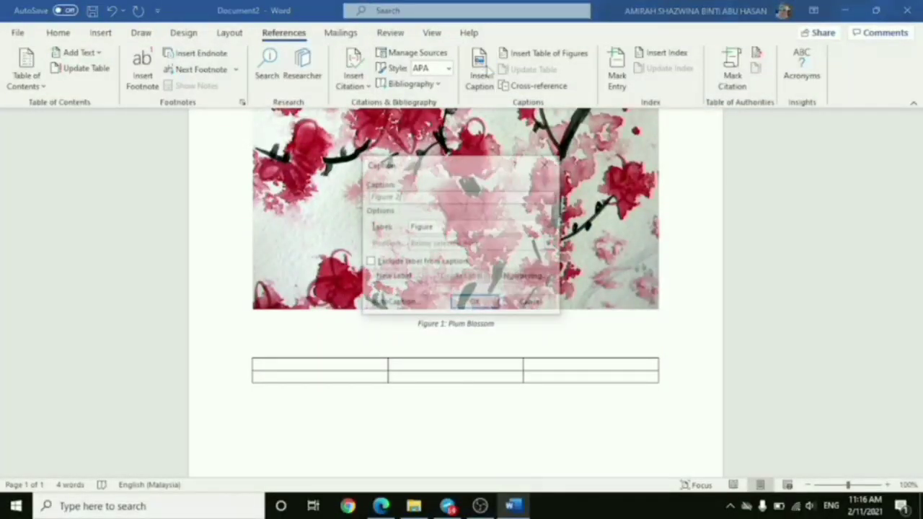
click(550, 228)
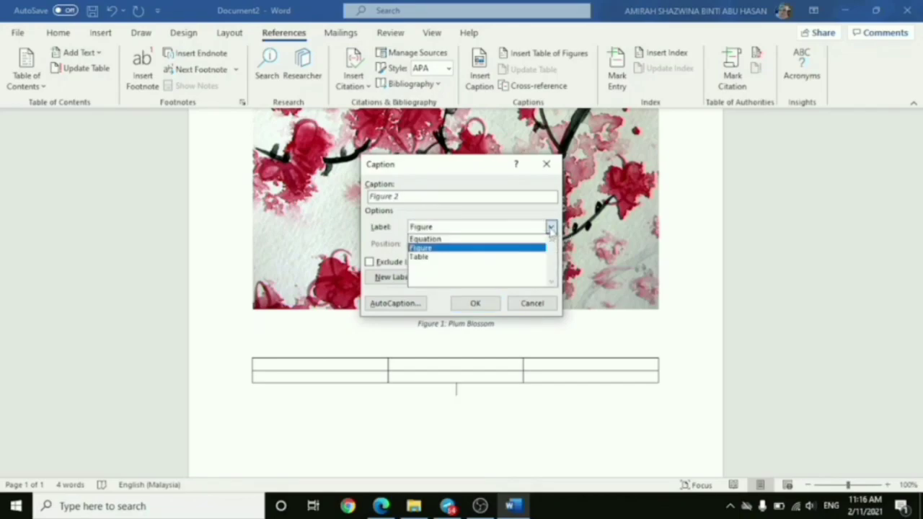
click(523, 256)
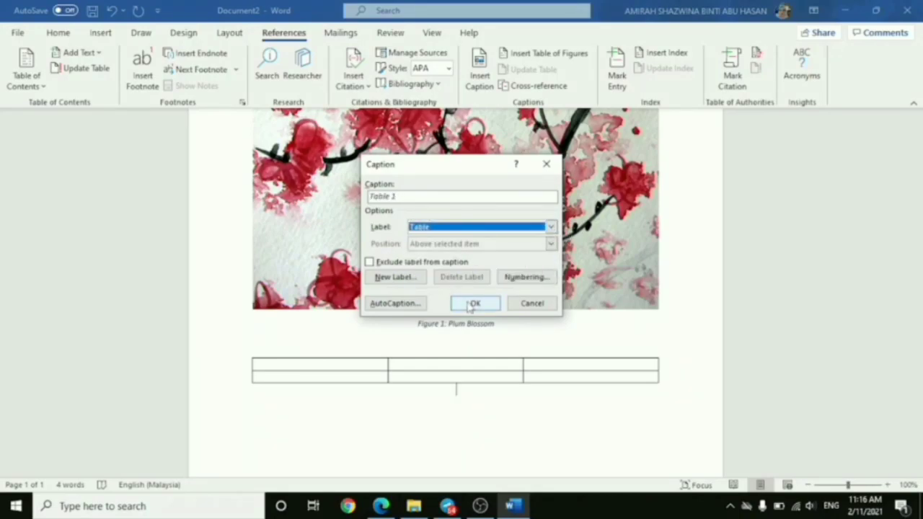
click(423, 196)
text(:)
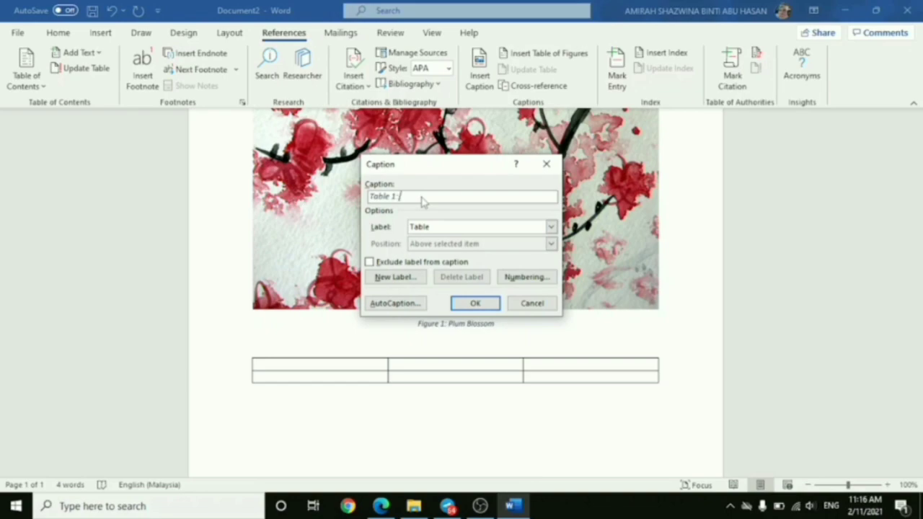
text(Example)
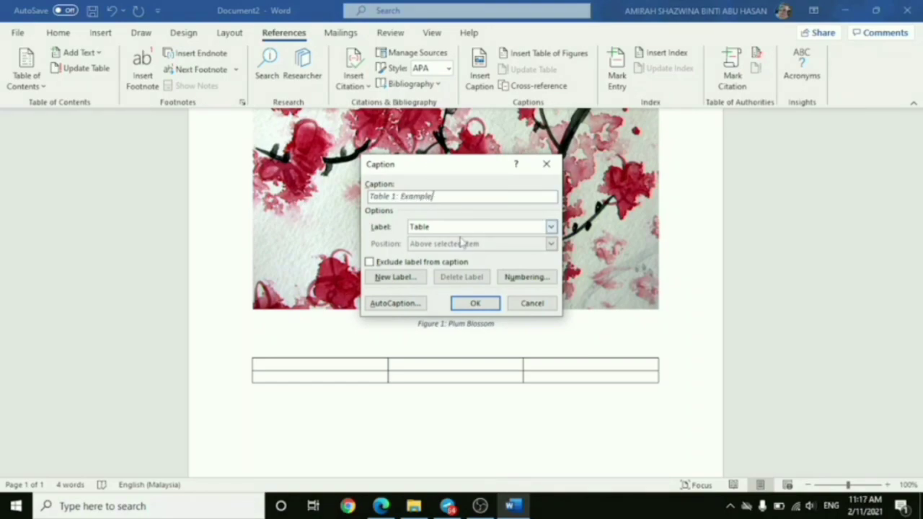
key(Return)
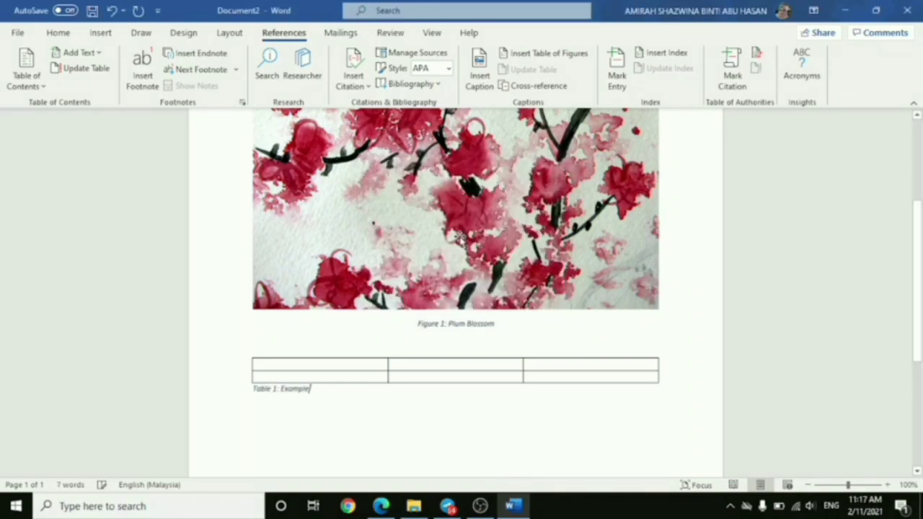
key(ctrl+e)
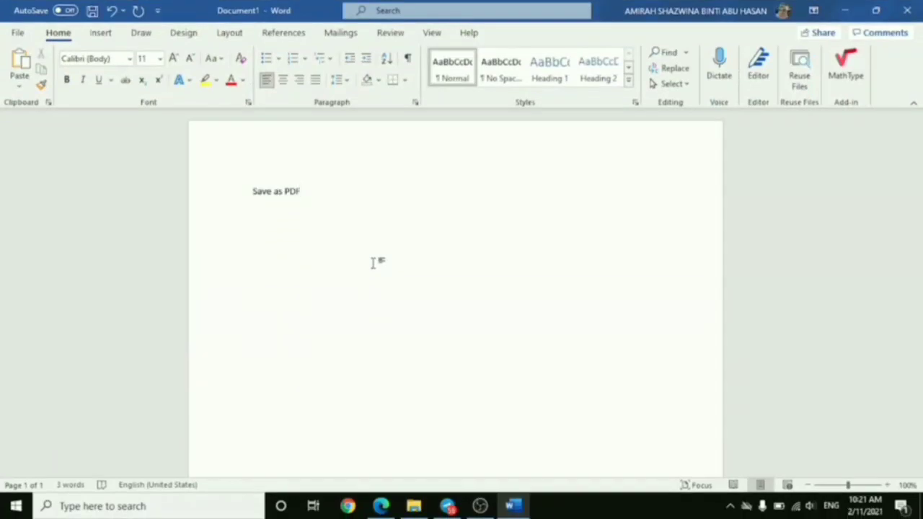
Save the document in PDF (*.pdf) format as 'Save as PDF' in Documents
key(ctrl+s)
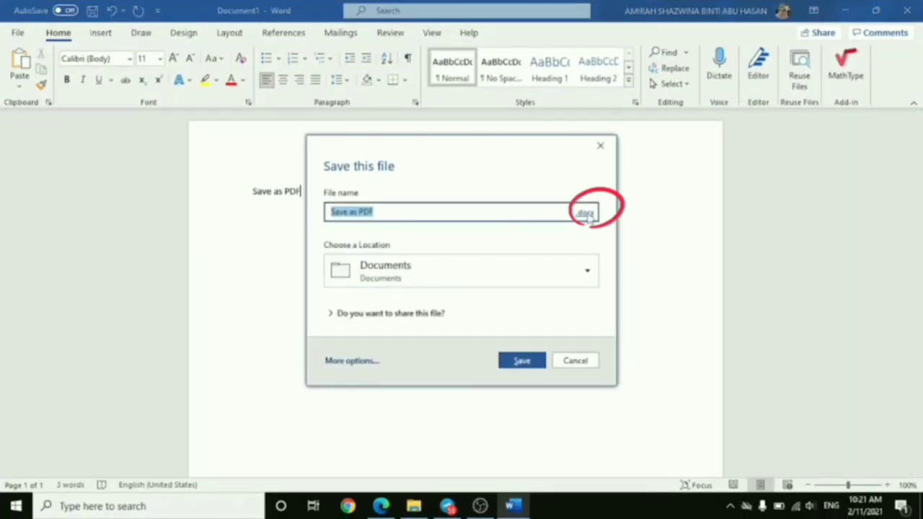
click(586, 212)
click(596, 304)
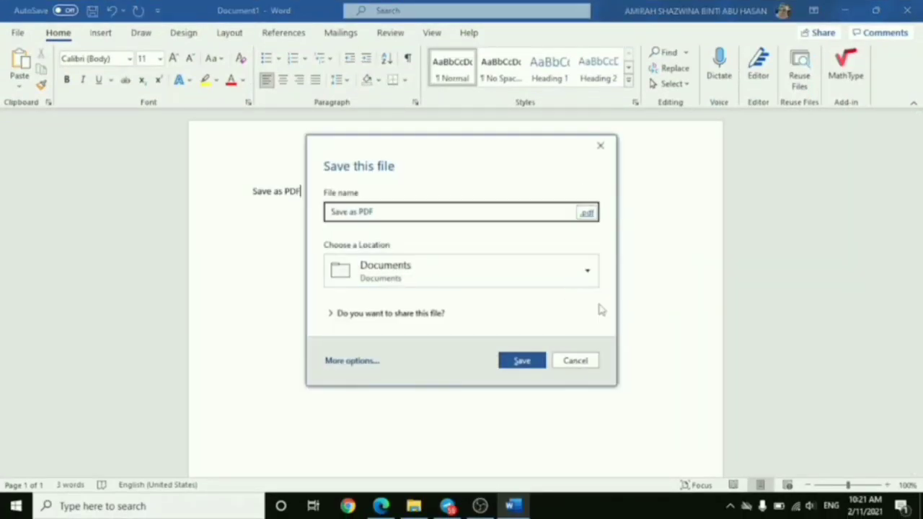
click(510, 364)
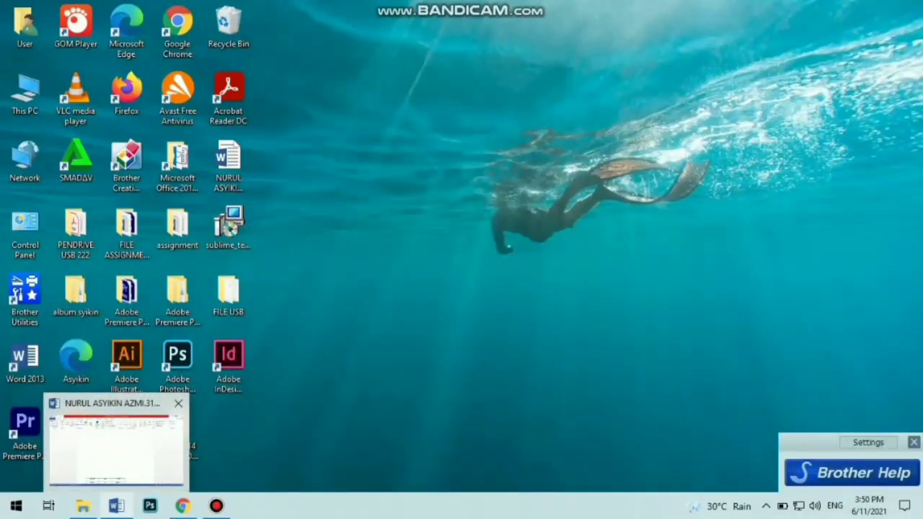
Type the heading CONVERT TEXT TO TABLE and rows VALUE1,VALUE2,VALUE3; 100,200,300; 300,200,100
click(115, 440)
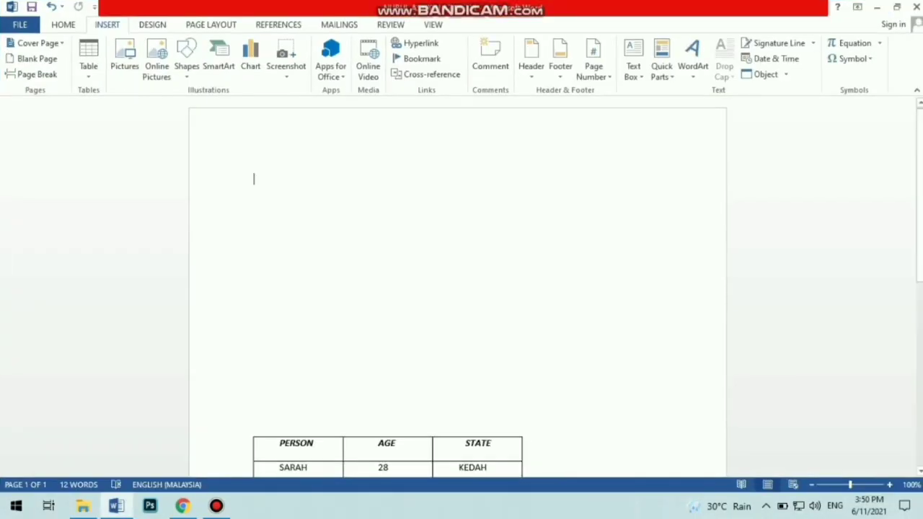
text(C)
text(ONVERT TEXT TO TABLE)
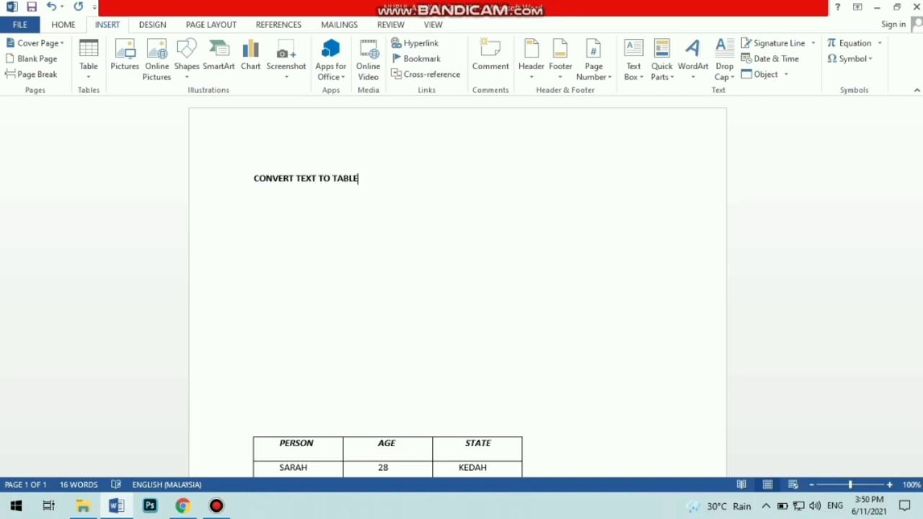
key(Return)
key(Return)
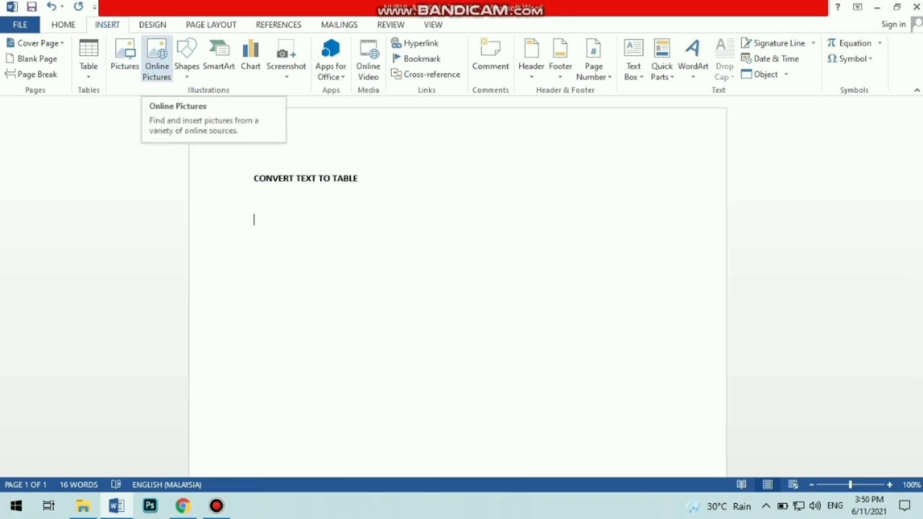
text(VALUE1,VALUE2,VALUE3)
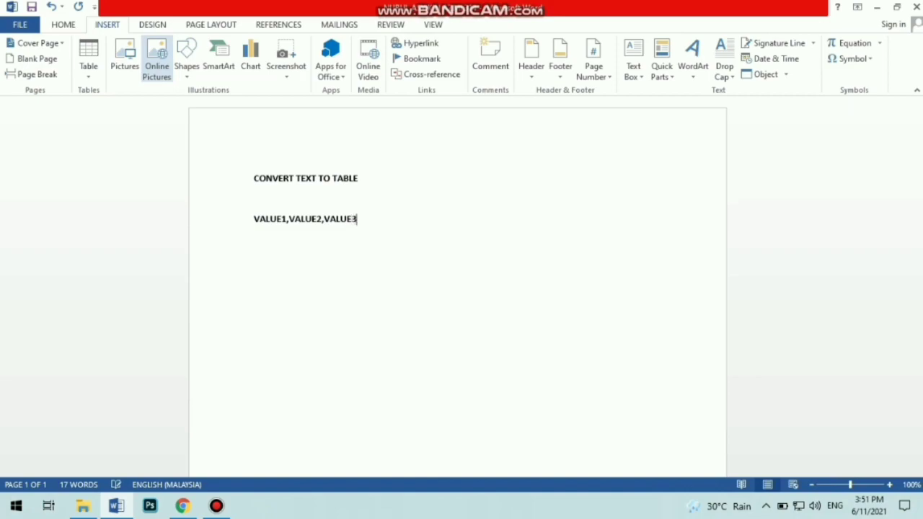
key(Return)
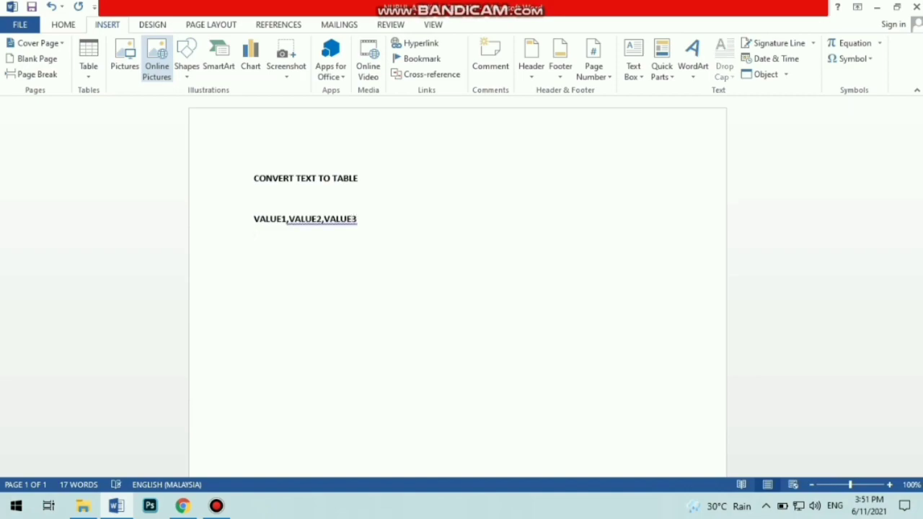
text(100,200,300)
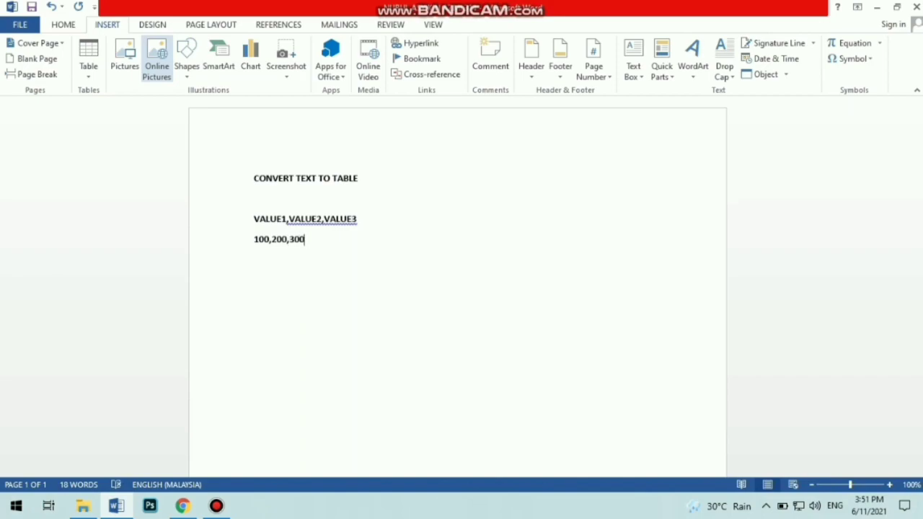
key(Return)
text(300,200,100)
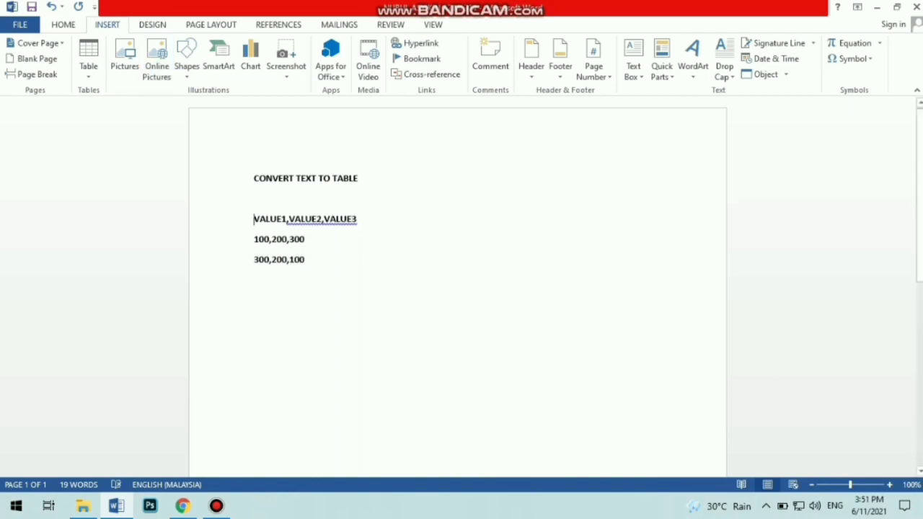
Convert the three lines into a 3-column table with Convert Text to Table, separated by commas
drag(254, 219, 306, 261)
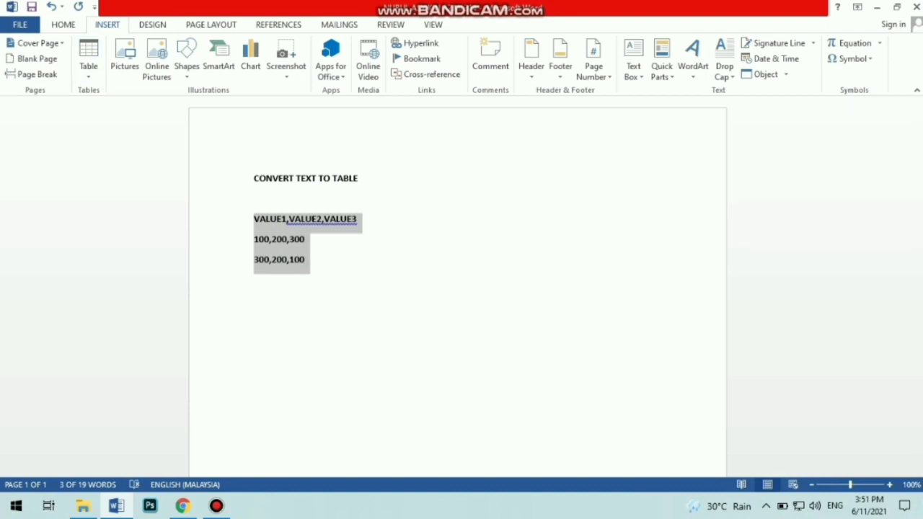
click(88, 64)
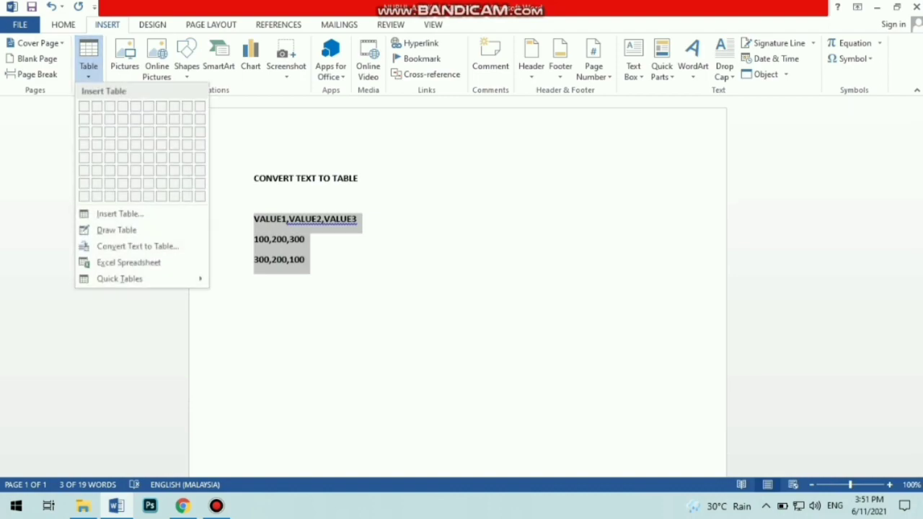
click(137, 246)
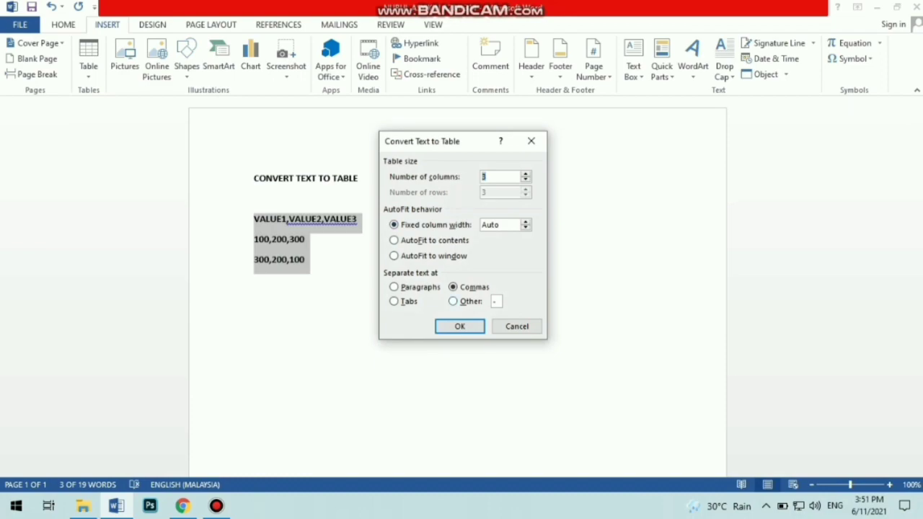
click(460, 326)
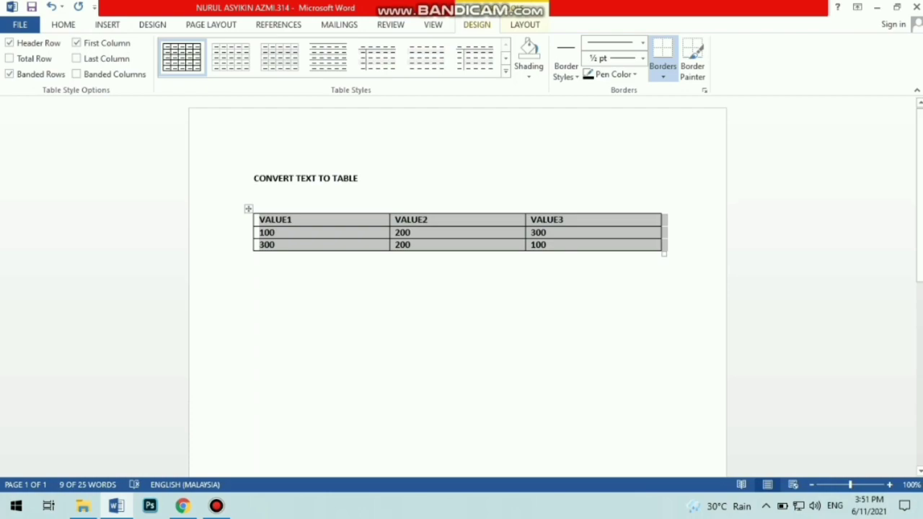
Select the PERSON/AGE/STATE table and convert it to text separated by tabs via Layout > Convert to Text
click(474, 299)
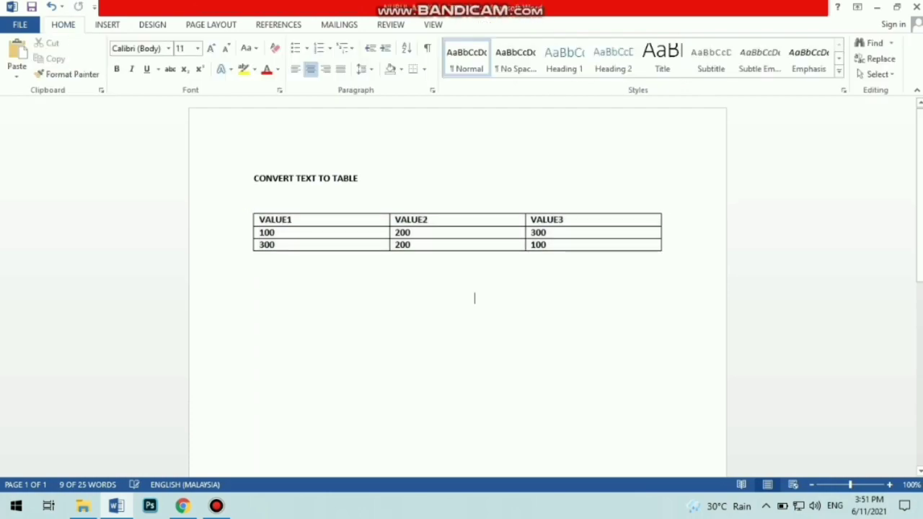
scroll(473, 299, down, 3)
scroll(474, 202, down, 3)
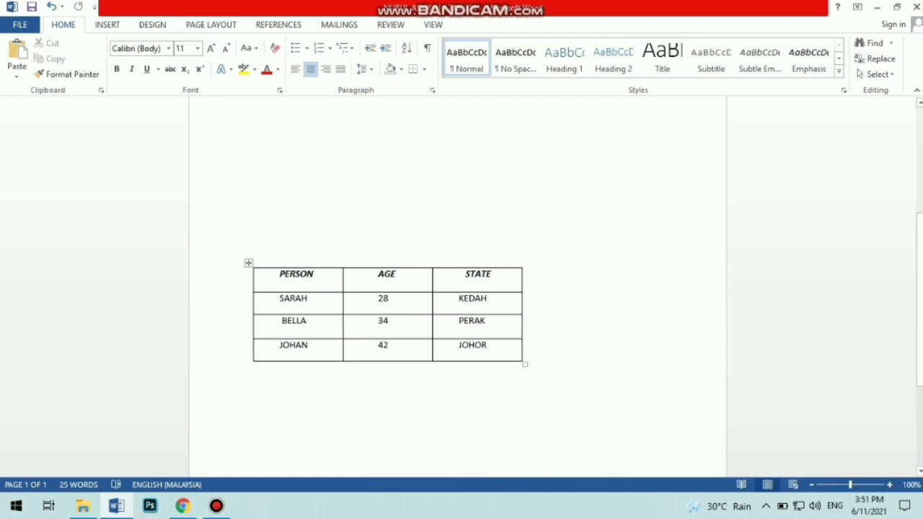
click(286, 117)
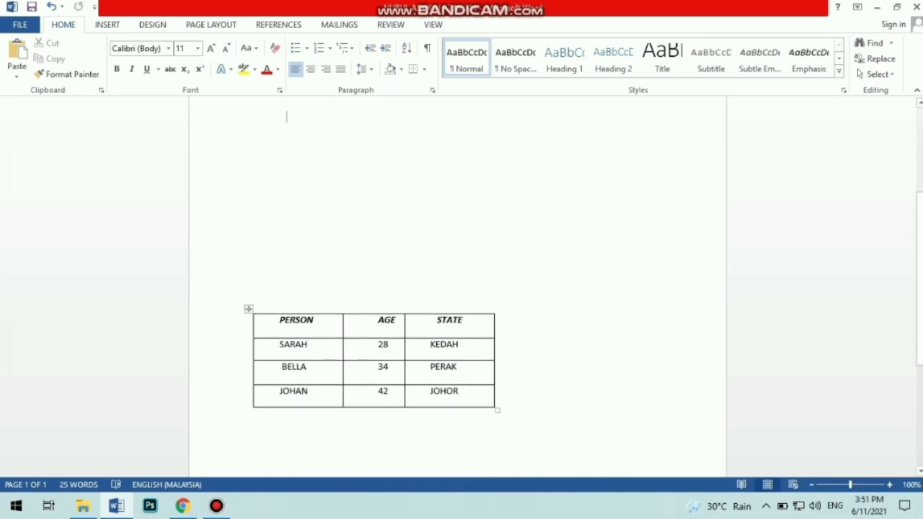
click(254, 415)
drag(260, 320, 493, 395)
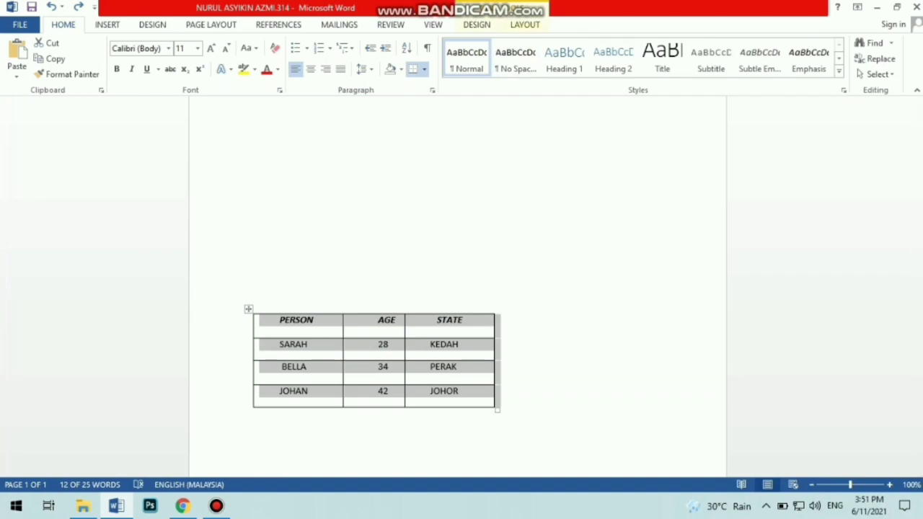
click(525, 25)
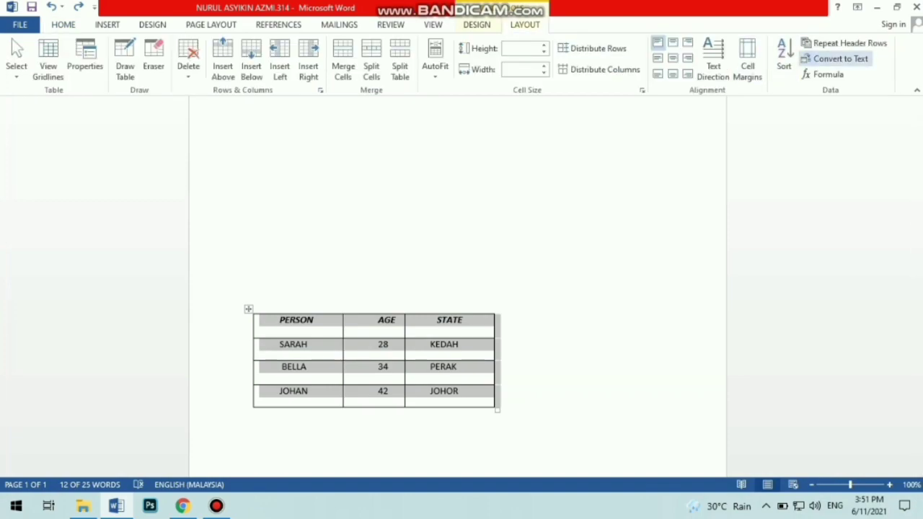
click(838, 59)
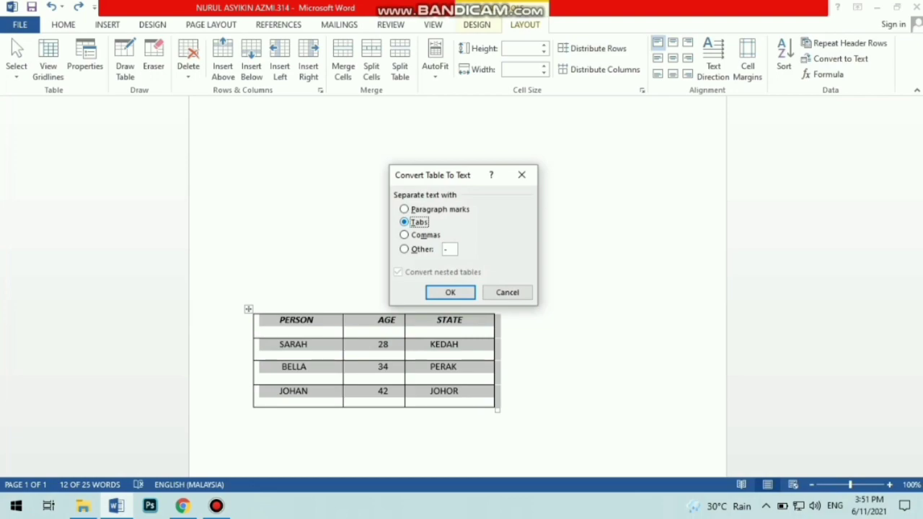
click(450, 292)
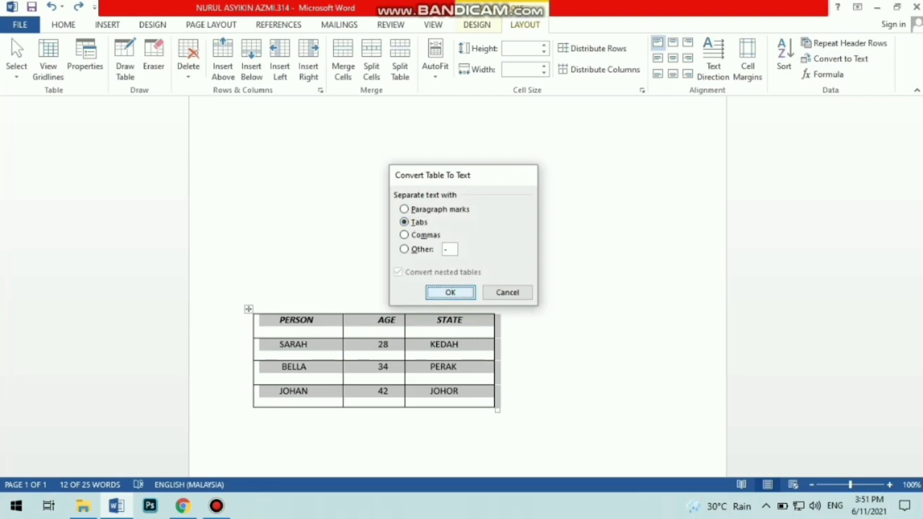
click(426, 380)
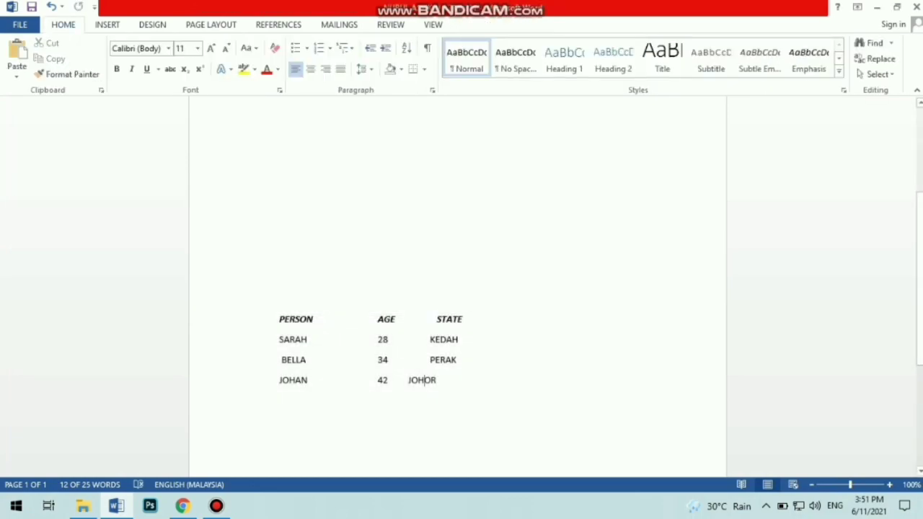
scroll(425, 324, up, 5)
Type the INSERT SEPARATOR heading and make it bold
scroll(425, 399, down, 1)
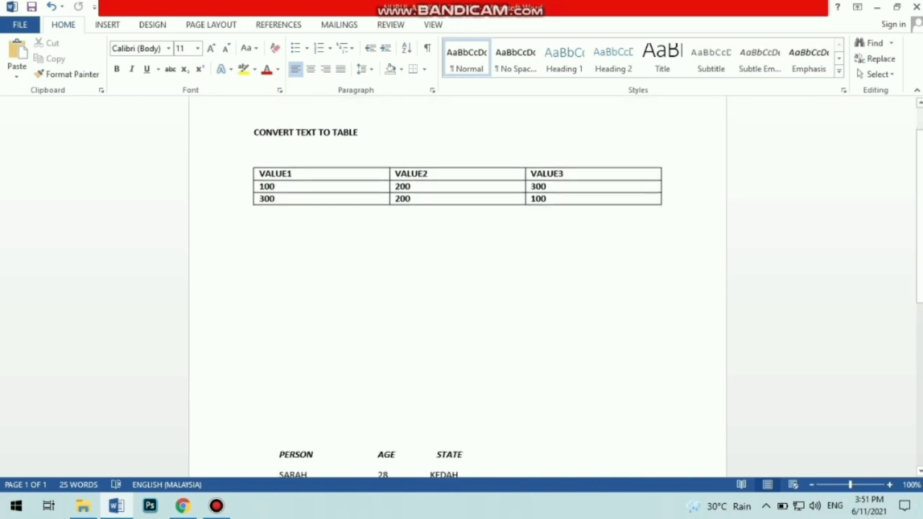
scroll(425, 399, down, 3)
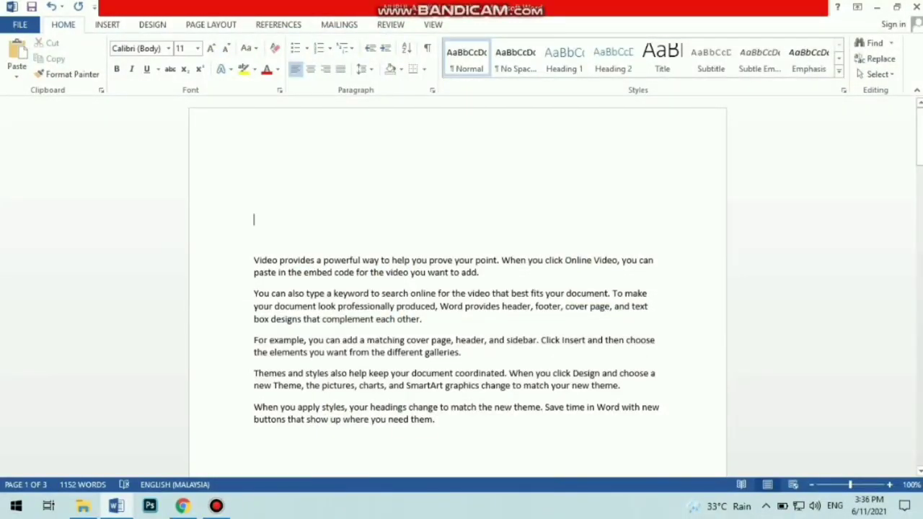
text(INSERT SEPAR)
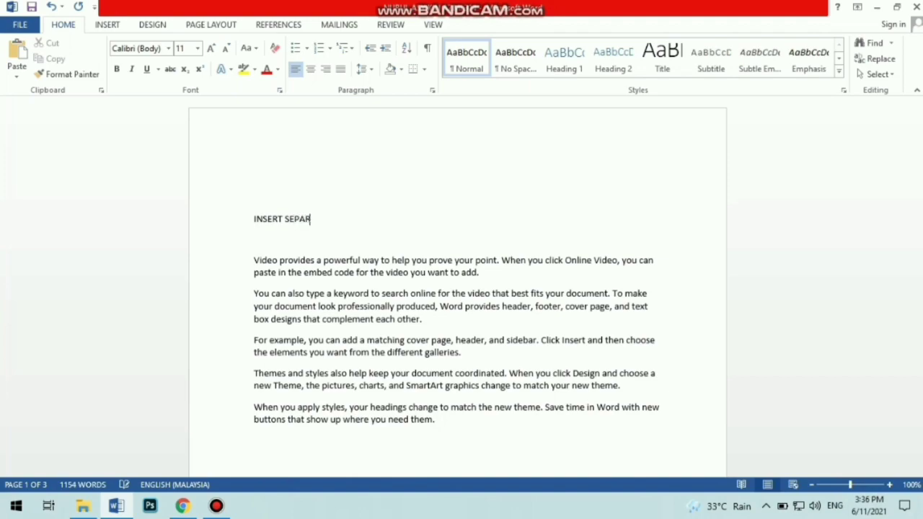
text(ATOR)
drag(254, 219, 335, 219)
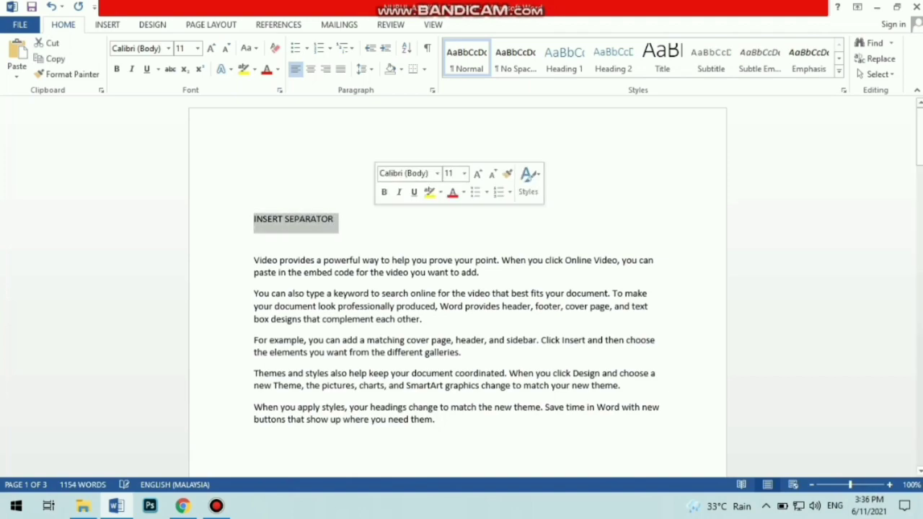
click(383, 192)
Type ### on a new line below the last paragraph to create a thick triple-line separator
click(336, 218)
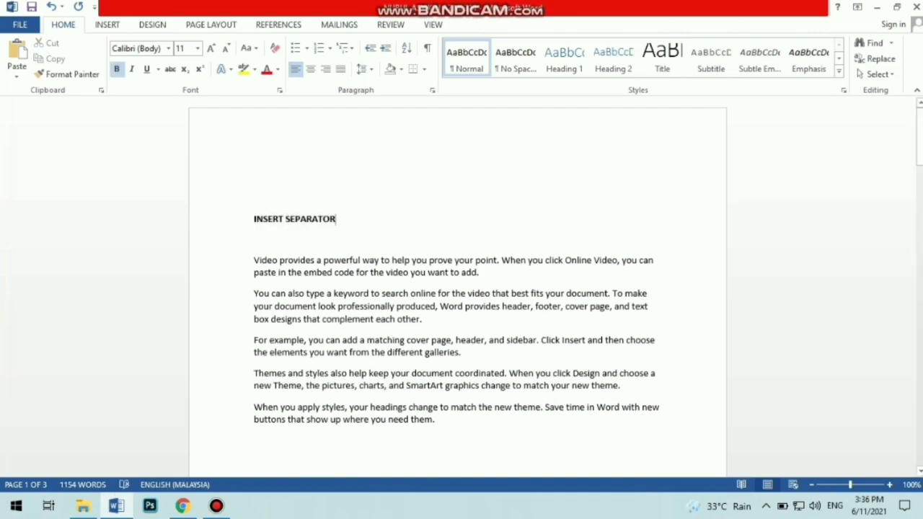
scroll(462, 288, down, 1)
scroll(462, 289, down, 5)
scroll(462, 288, down, 2)
scroll(462, 289, down, 1)
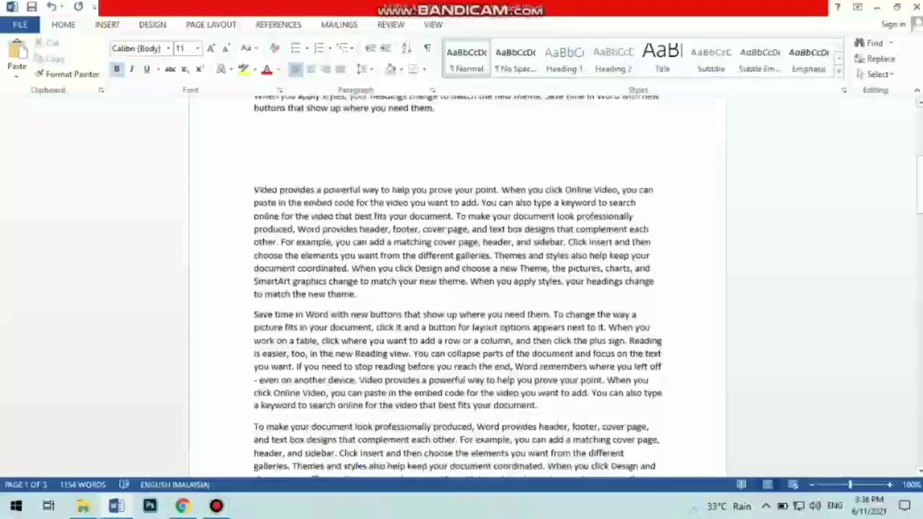
scroll(461, 289, down, 5)
scroll(462, 288, up, 1)
scroll(461, 289, up, 7)
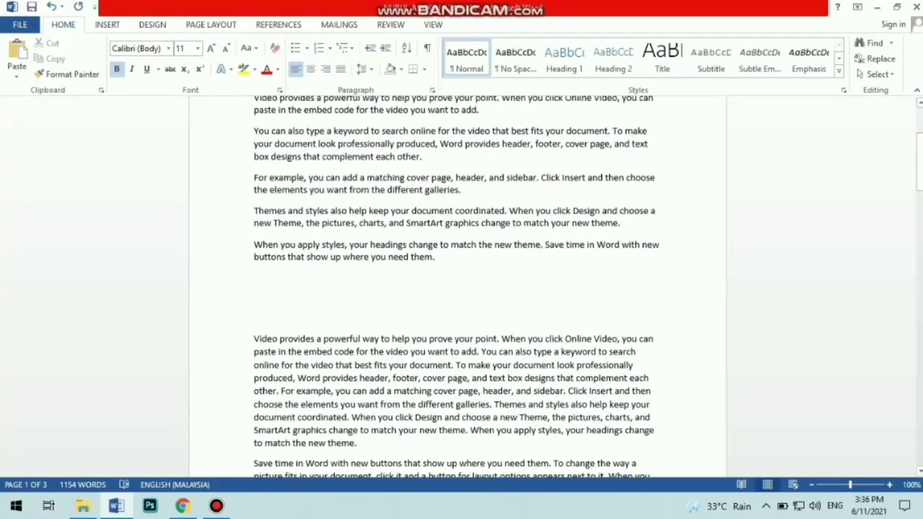
double_click(256, 281)
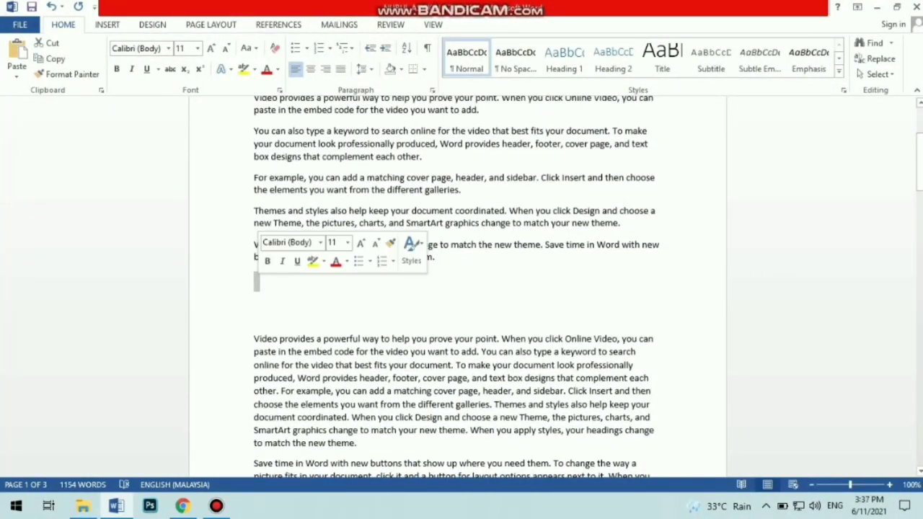
click(255, 279)
key(Return)
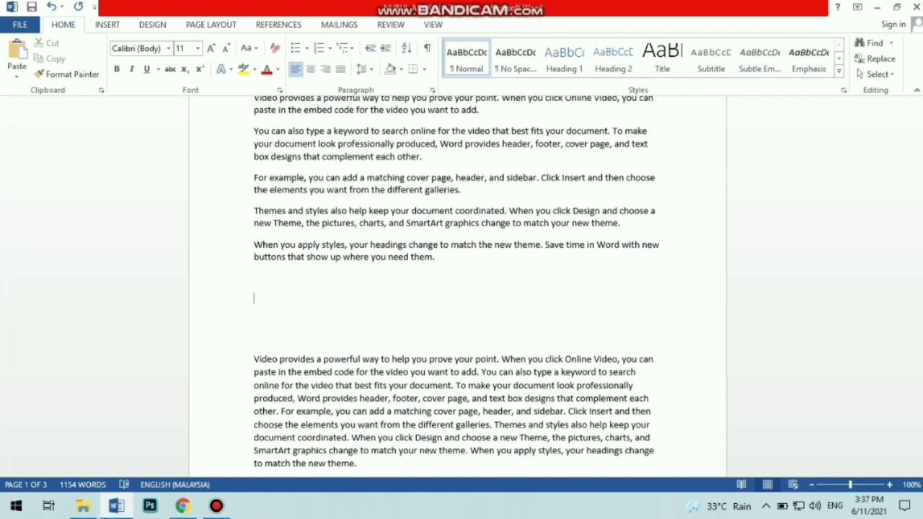
text(###)
key(Return)
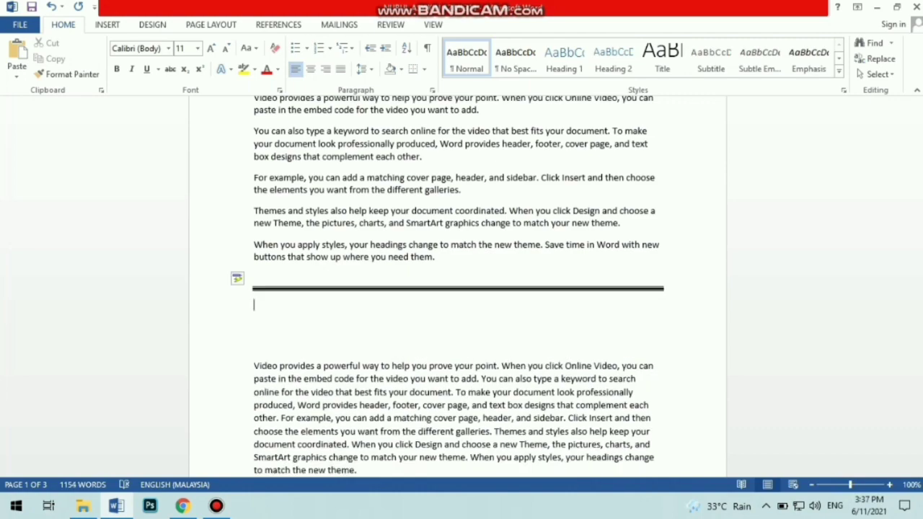
scroll(458, 288, down, 1)
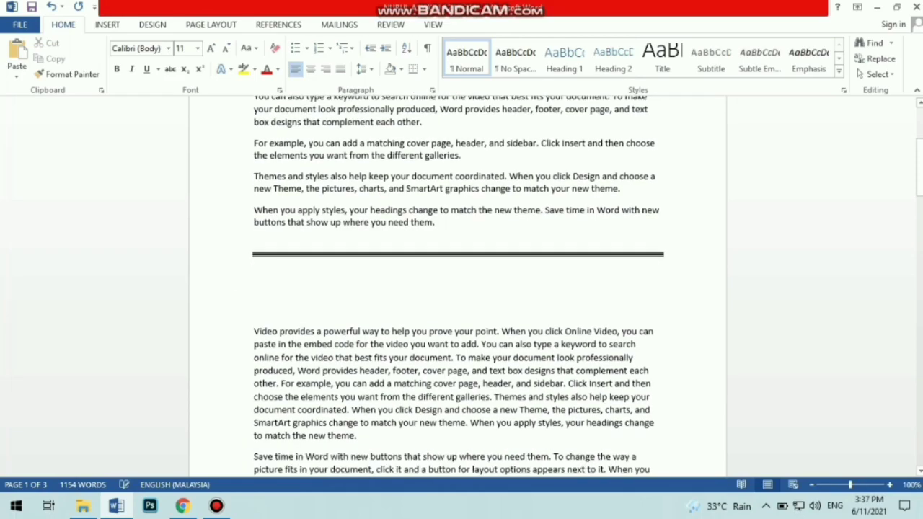
scroll(458, 288, down, 2)
scroll(458, 288, down, 1)
scroll(458, 289, down, 5)
scroll(458, 289, down, 1)
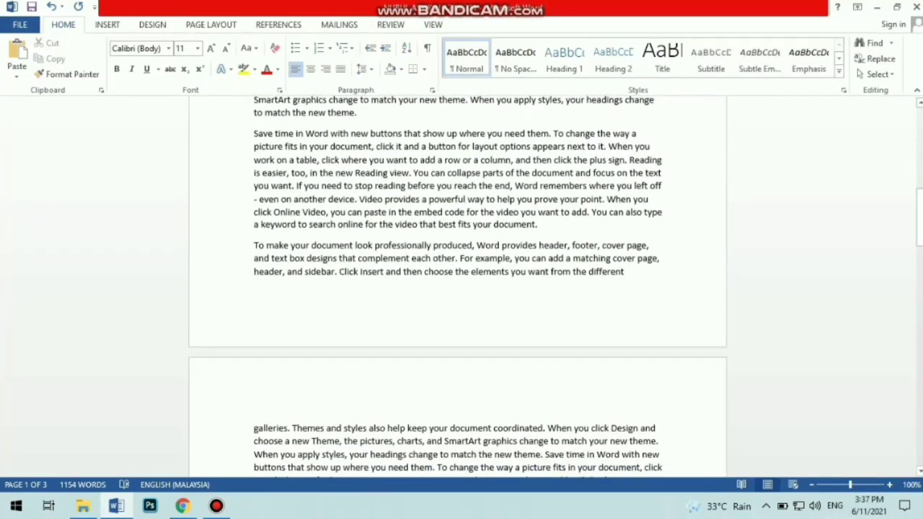
scroll(458, 288, down, 5)
Add a solid separator line after "plus sign." by typing ____ on a new line
click(495, 298)
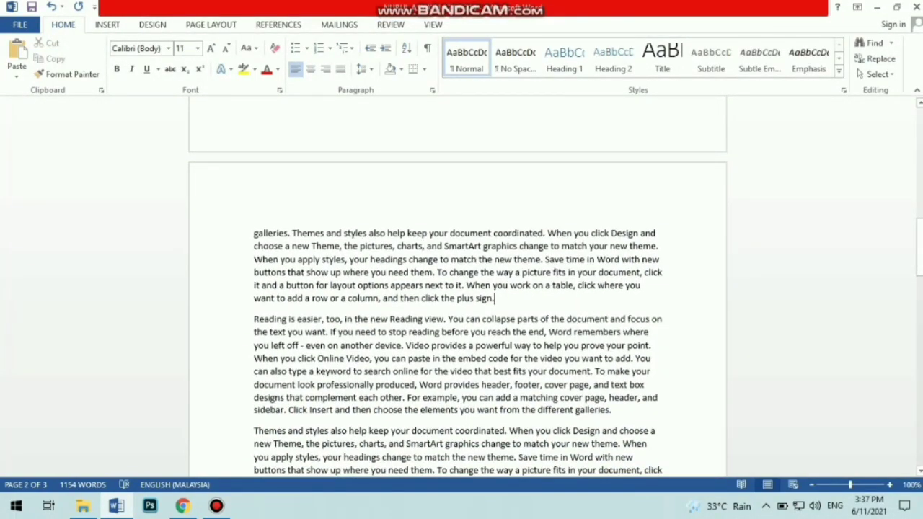
key(Return)
key(Return)
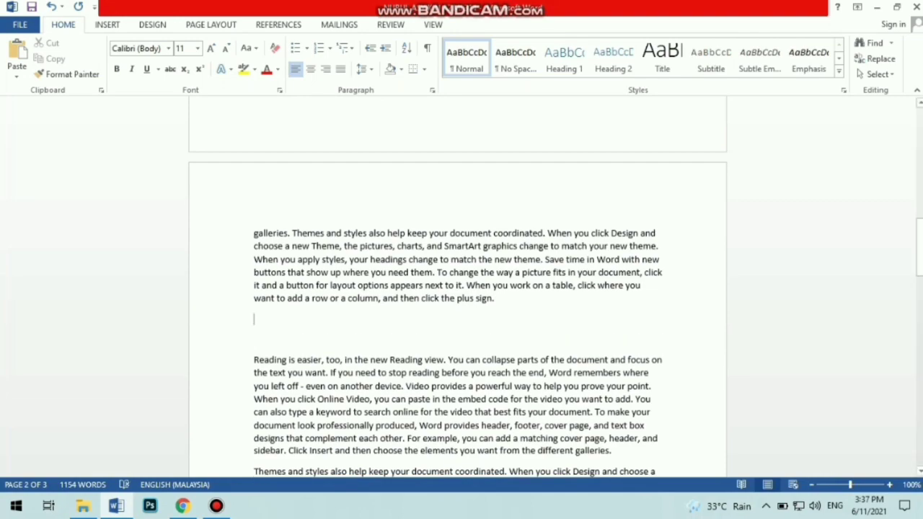
key(Return)
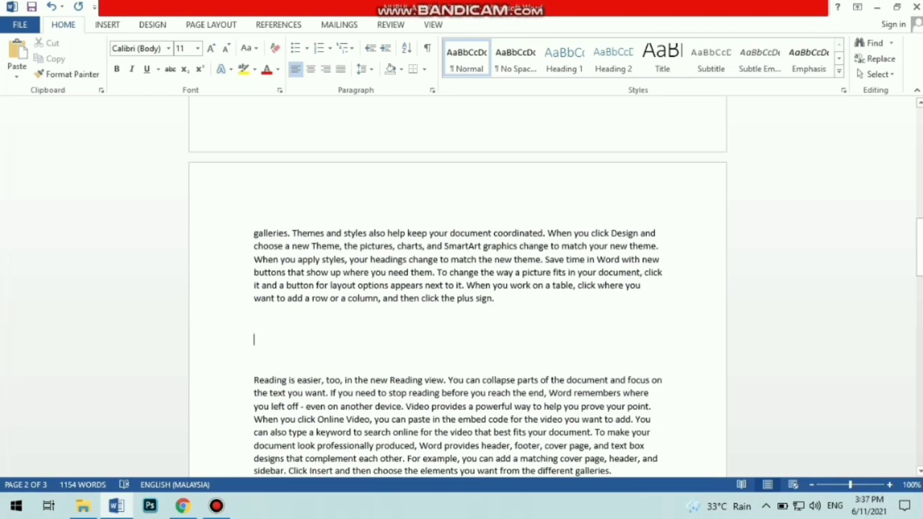
text(__)
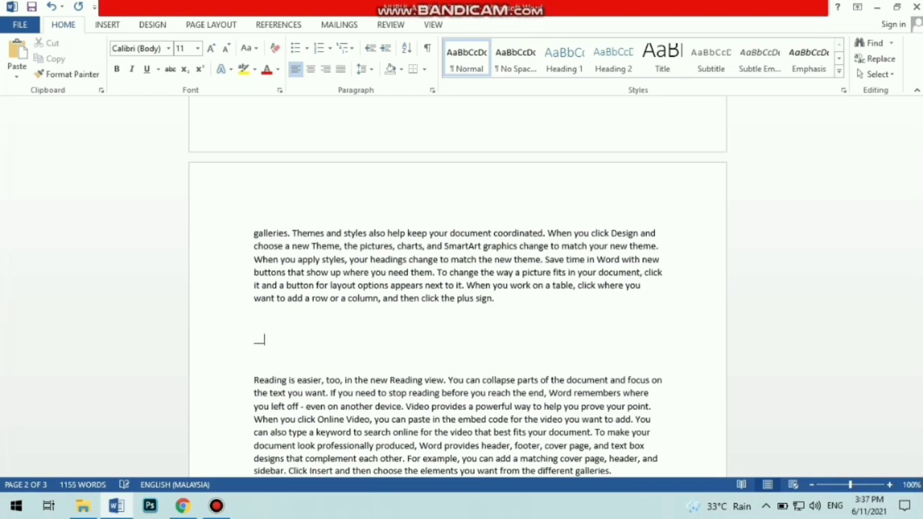
text(__)
key(Return)
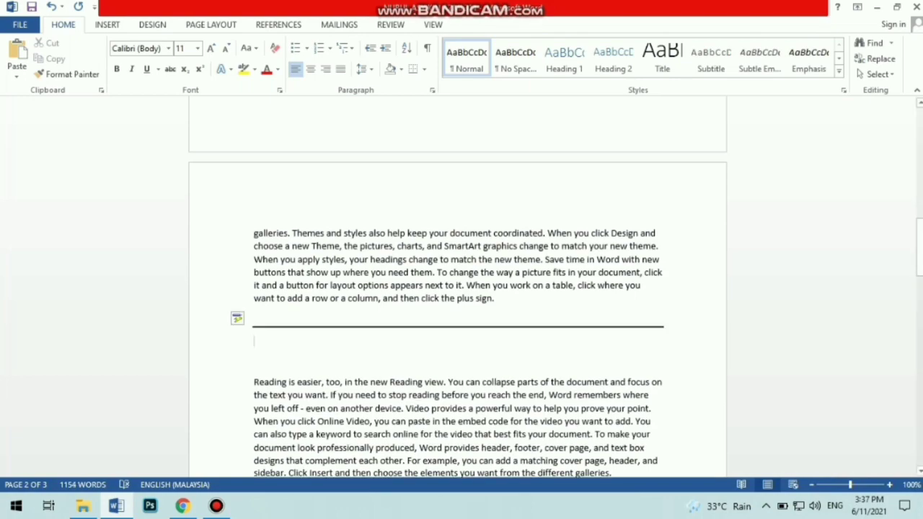
Add a thin separator line after "to match the new theme." by typing --- on a new line
scroll(462, 288, down, 3)
scroll(462, 288, down, 3)
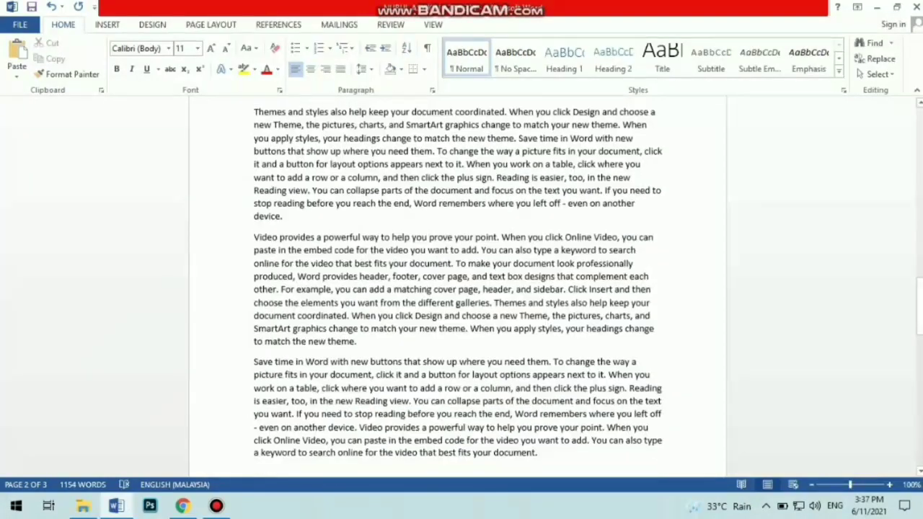
scroll(462, 289, down, 3)
scroll(462, 289, down, 2)
scroll(461, 288, down, 5)
scroll(462, 289, up, 4)
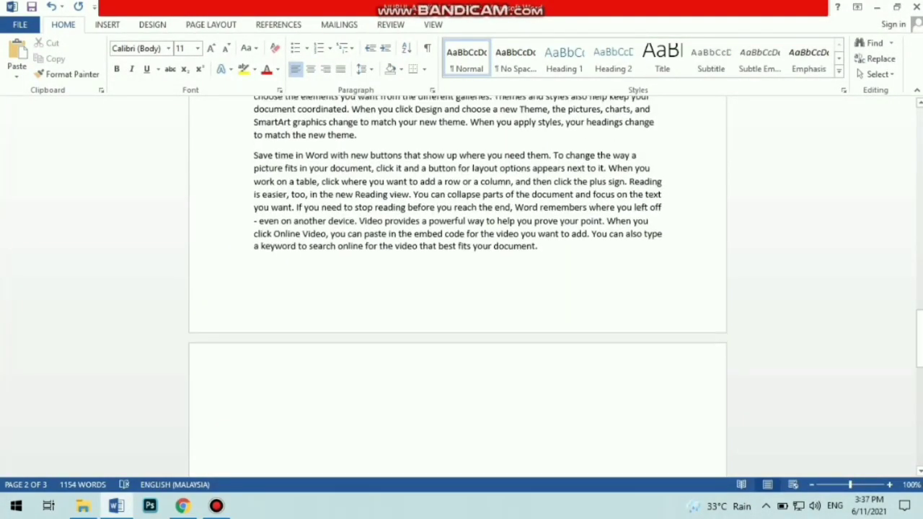
scroll(461, 289, up, 4)
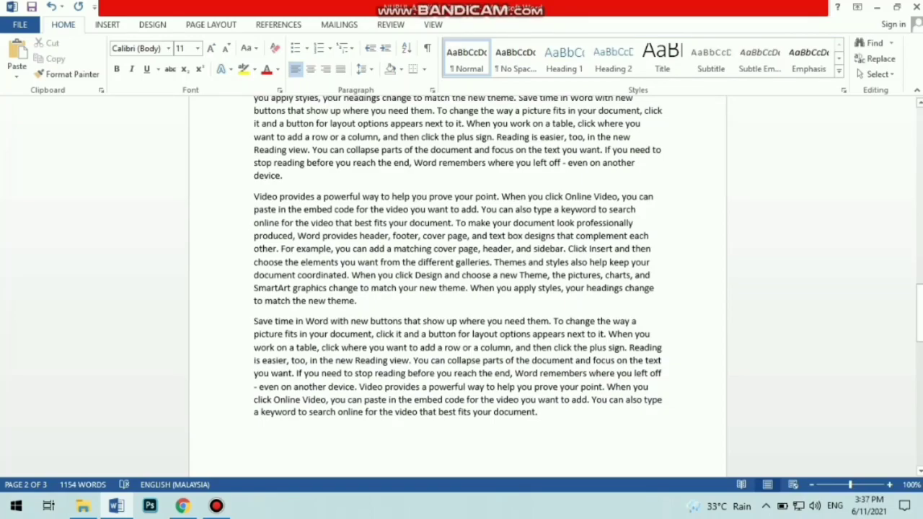
key(ctrl+Return)
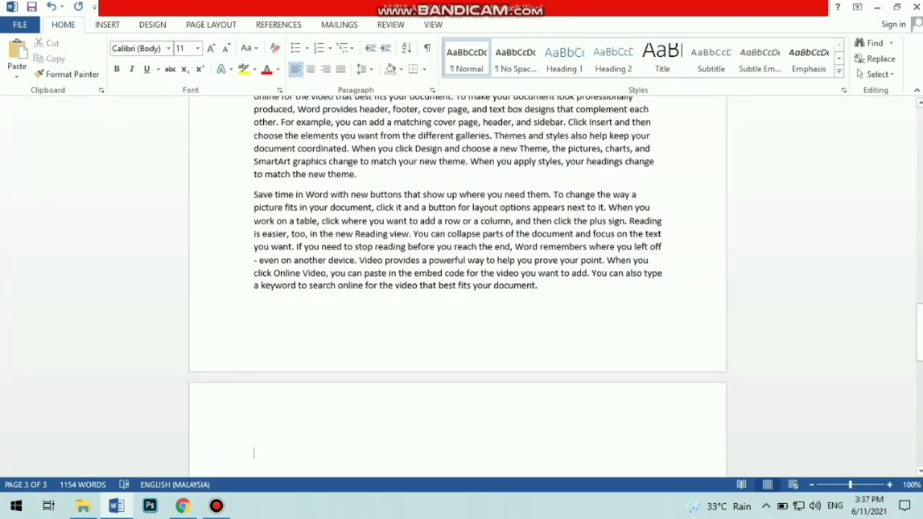
scroll(462, 277, down, 1)
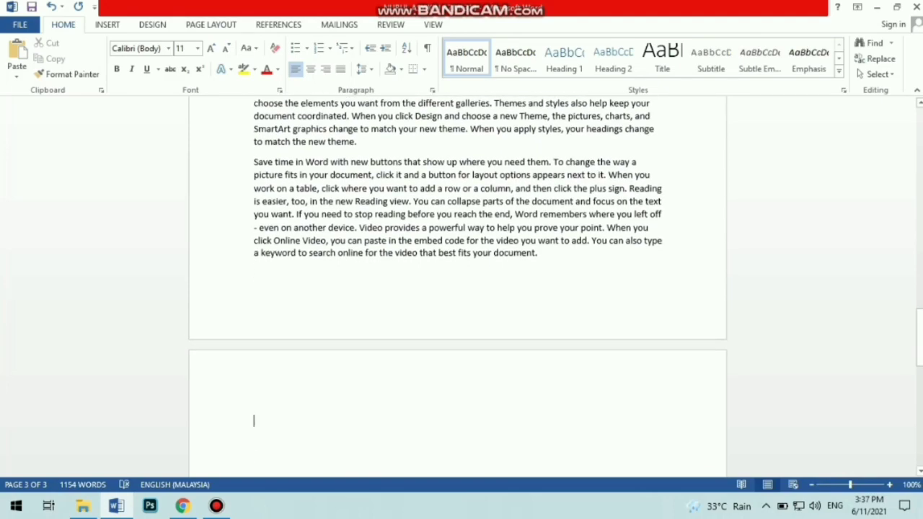
scroll(462, 281, up, 4)
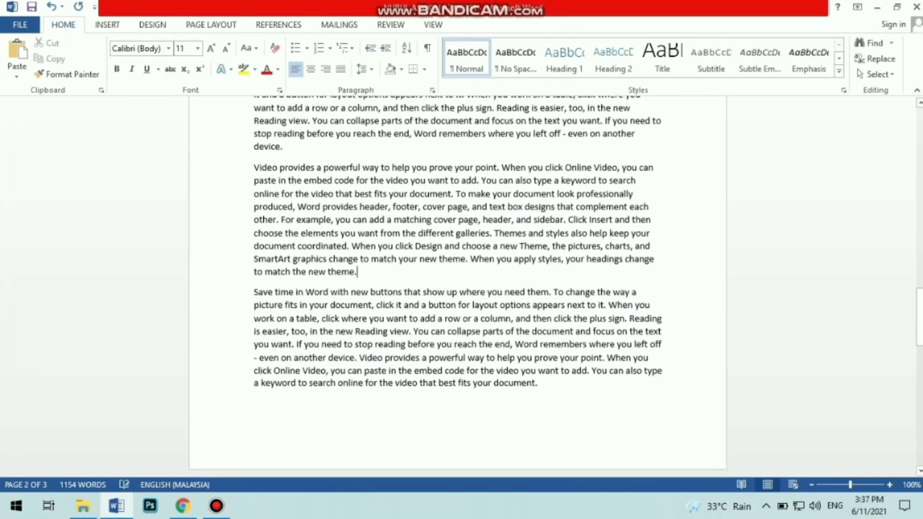
key(Return)
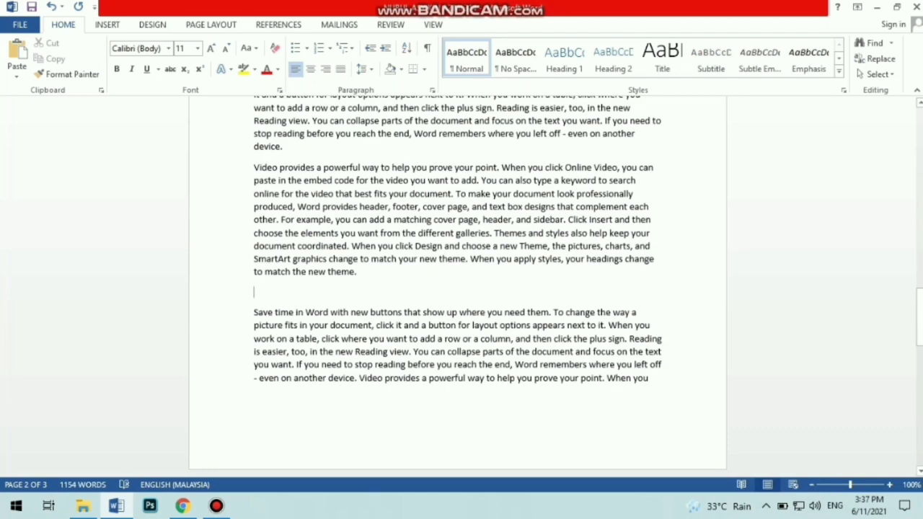
text(---)
key(Return)
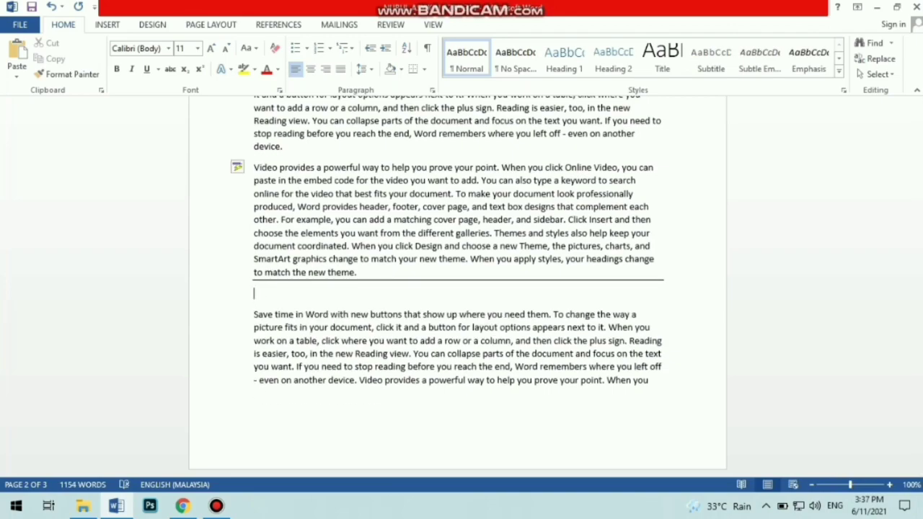
scroll(458, 288, up, 3)
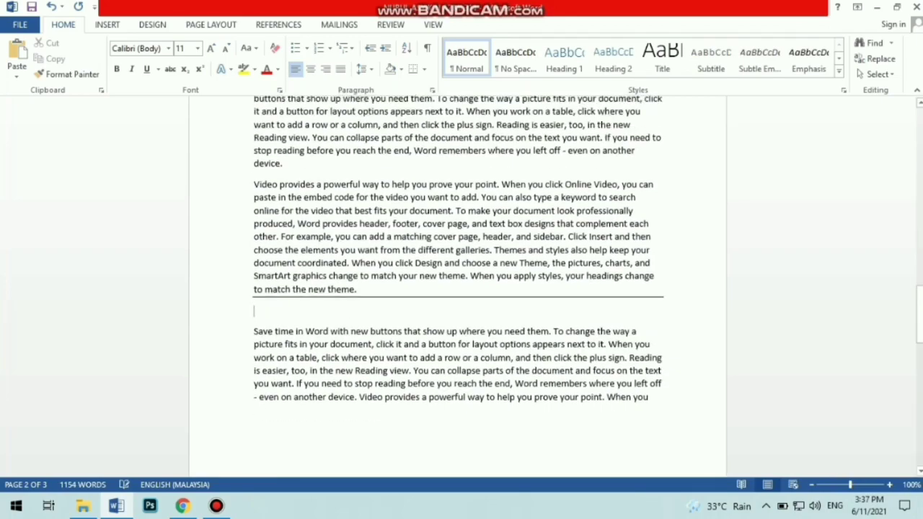
key(Left)
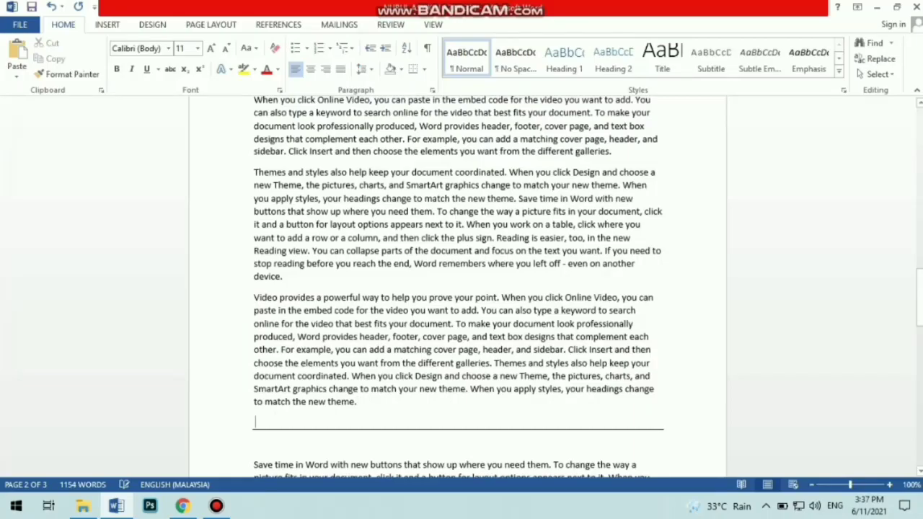
scroll(458, 289, up, 5)
Title the page CREATE RANDOM TEXT and generate filler text below it with =rand(5,2)
scroll(458, 289, up, 3)
scroll(458, 288, up, 2)
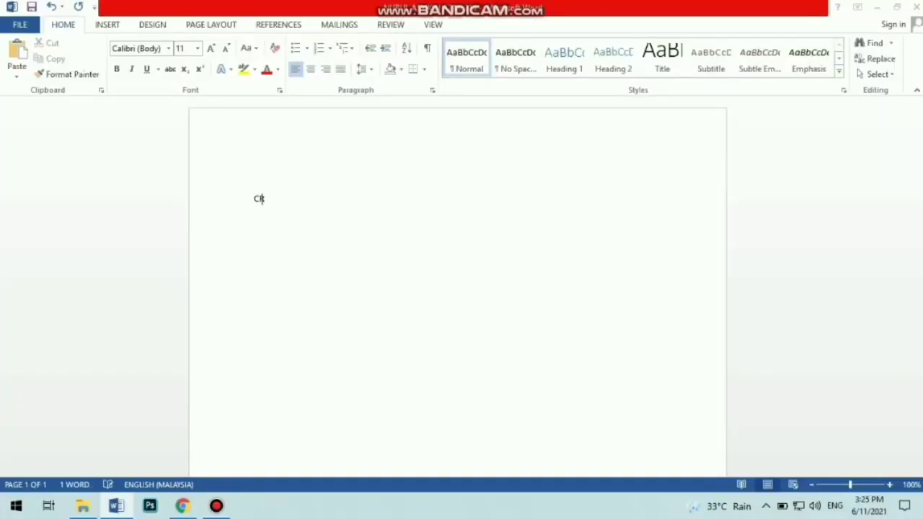
text(RE)
text(ATE )
text(RANDOM )
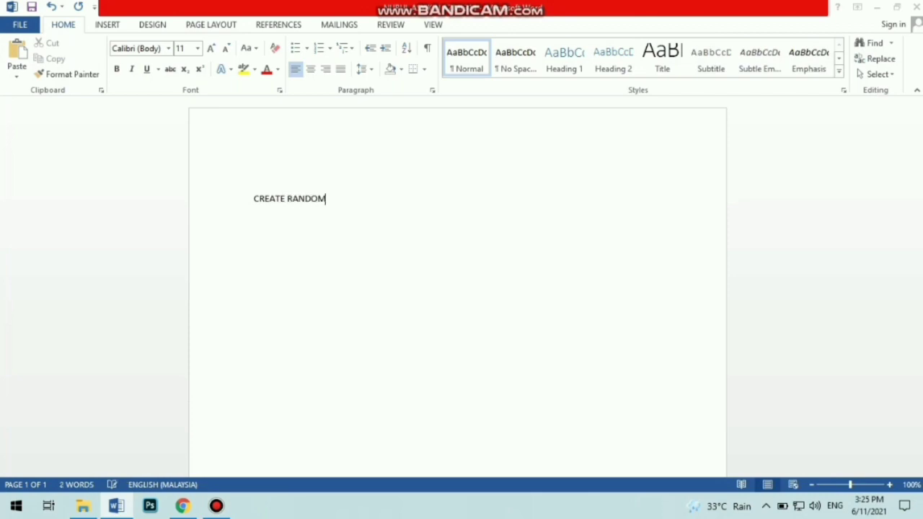
text(TEXT)
key(Return)
key(Return)
key(Return)
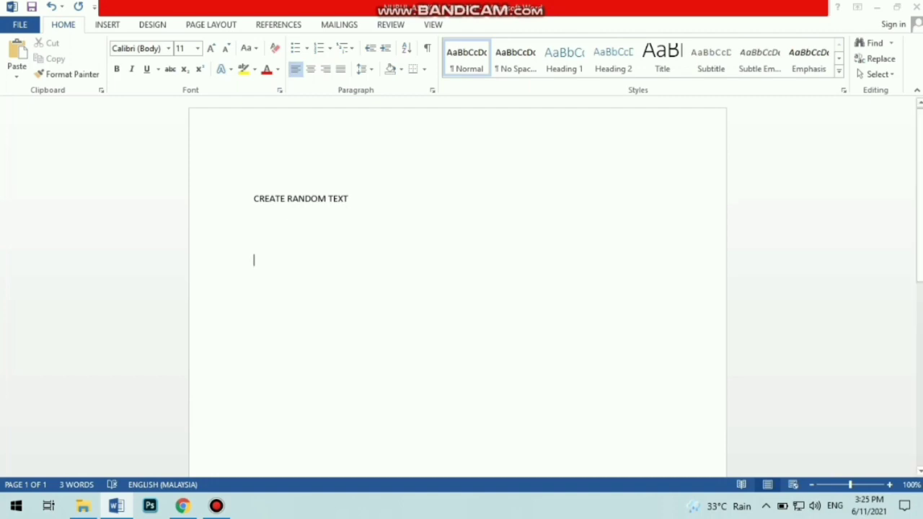
text(=)
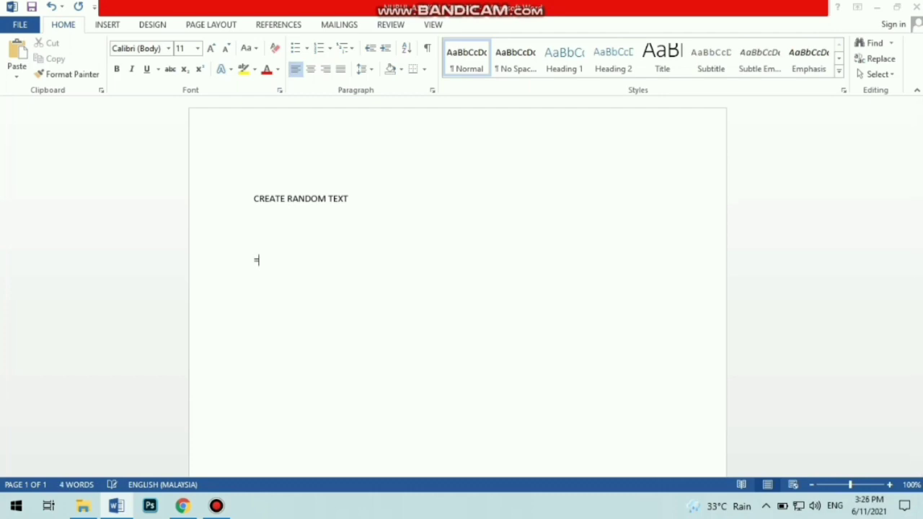
text(rand)
text(()
text(5,2)
text())
key(Return)
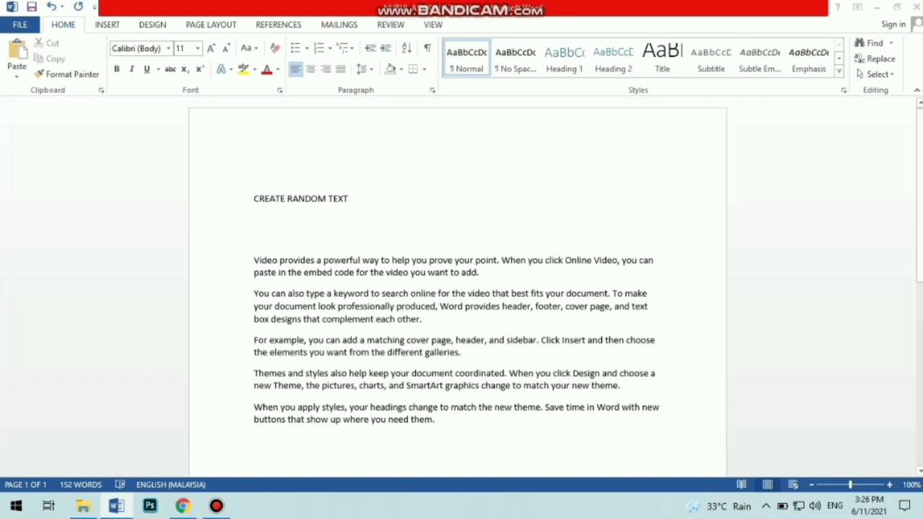
Below the first filler text, generate more sample paragraphs with =rand(7,9)
scroll(461, 288, down, 3)
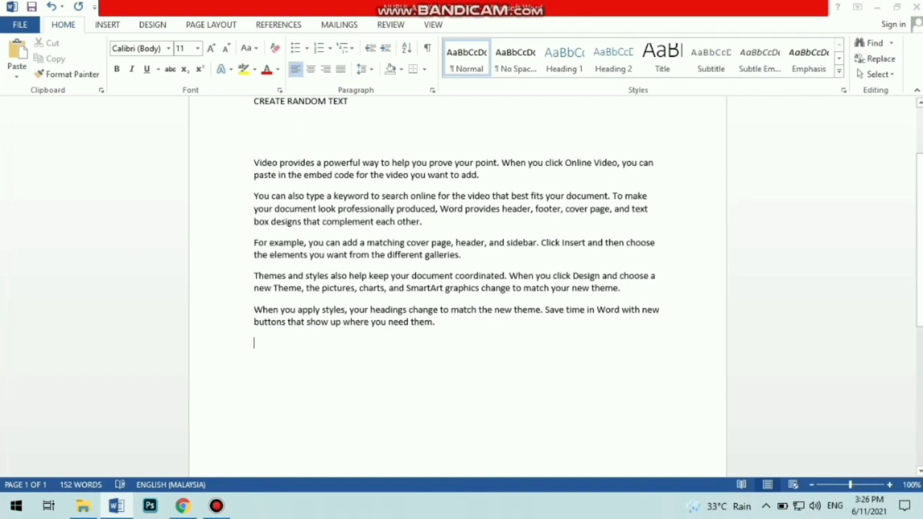
scroll(462, 288, down, 3)
scroll(462, 289, down, 1)
key(Return)
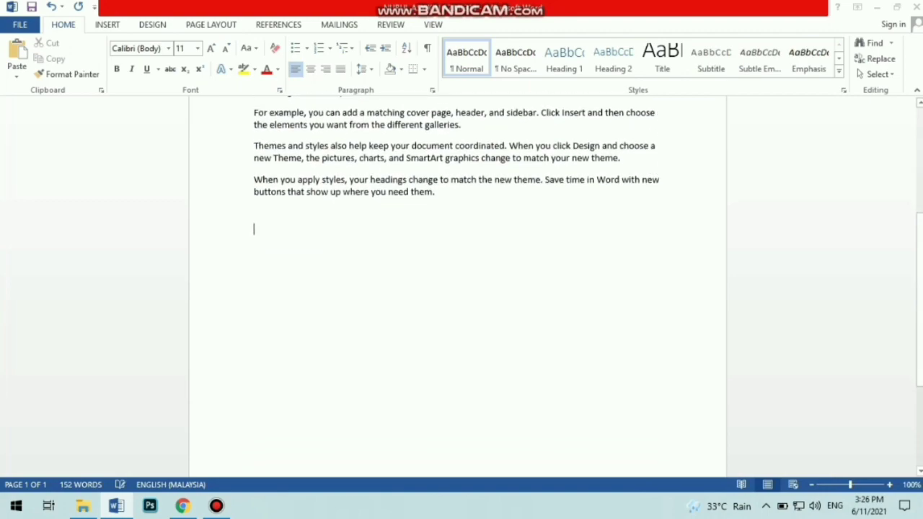
key(Return)
key(Return)
key(Return)
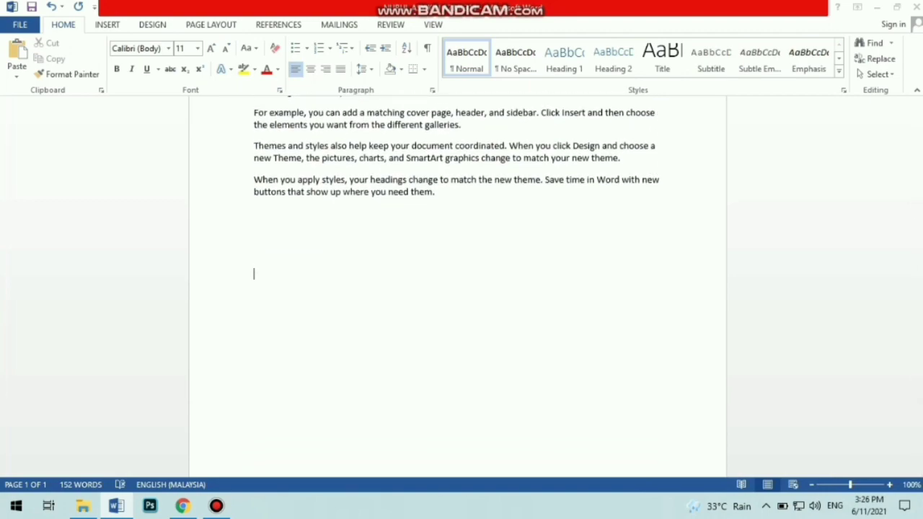
text(ran)
key(BackSpace)
key(BackSpace)
key(BackSpace)
text(=)
text(rand)
text(()
text(7,9)
key(Return)
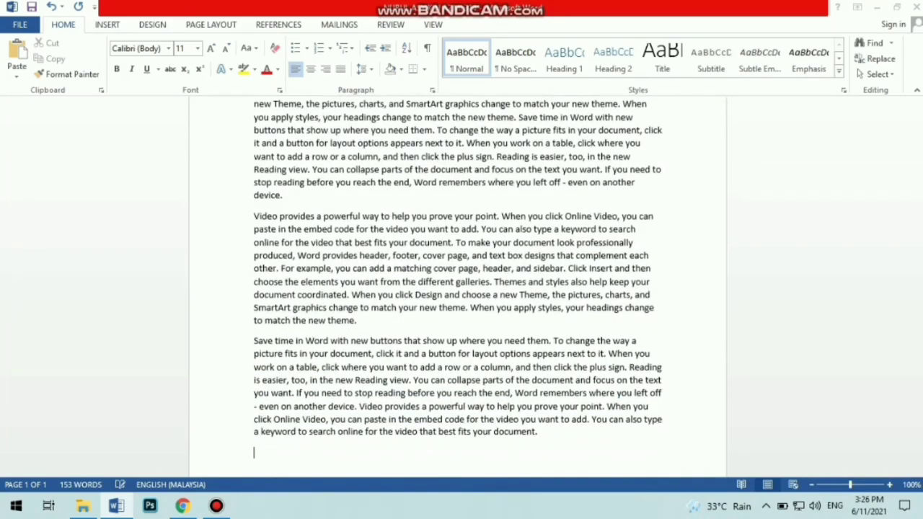